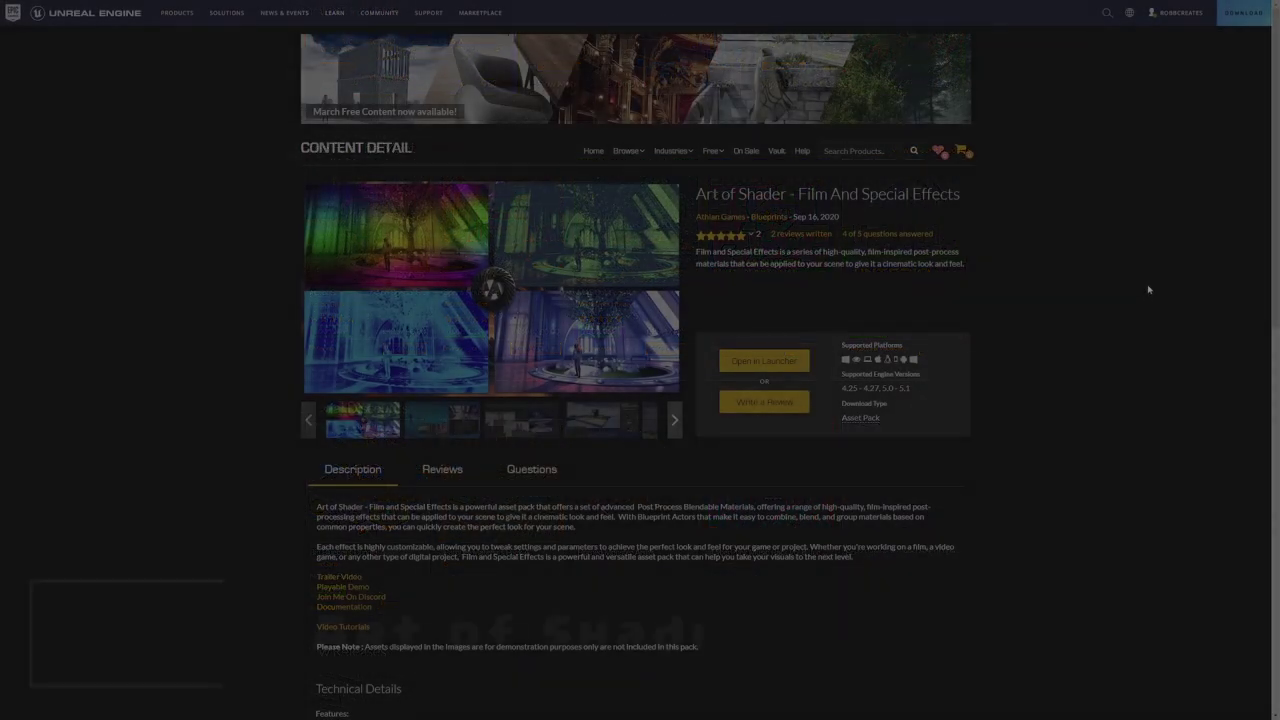
Scroll down the product page to the trailer with the stone warrior statue in a ruined temple.
scroll(1149, 288, down, 1)
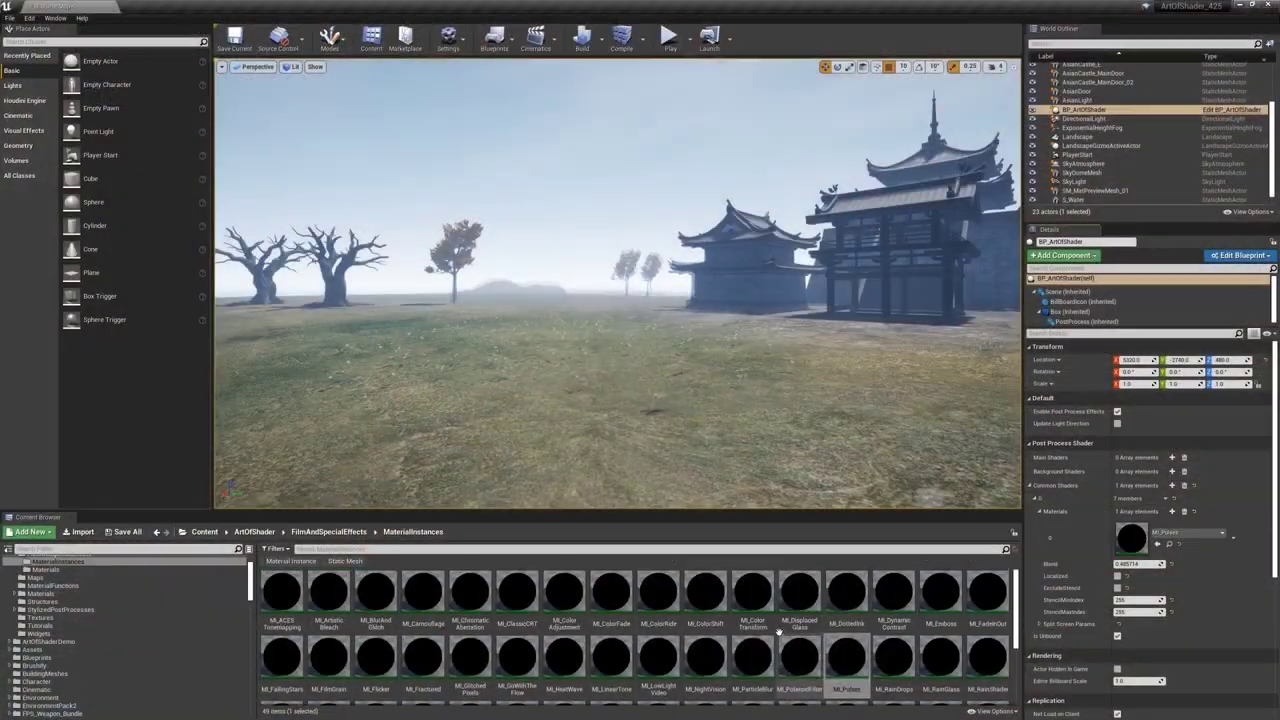
Apply MI_DisplacedGlass, then MI_Emboss with Blend 1 to BP_ArtOfShader's Materials slot.
click(810, 612)
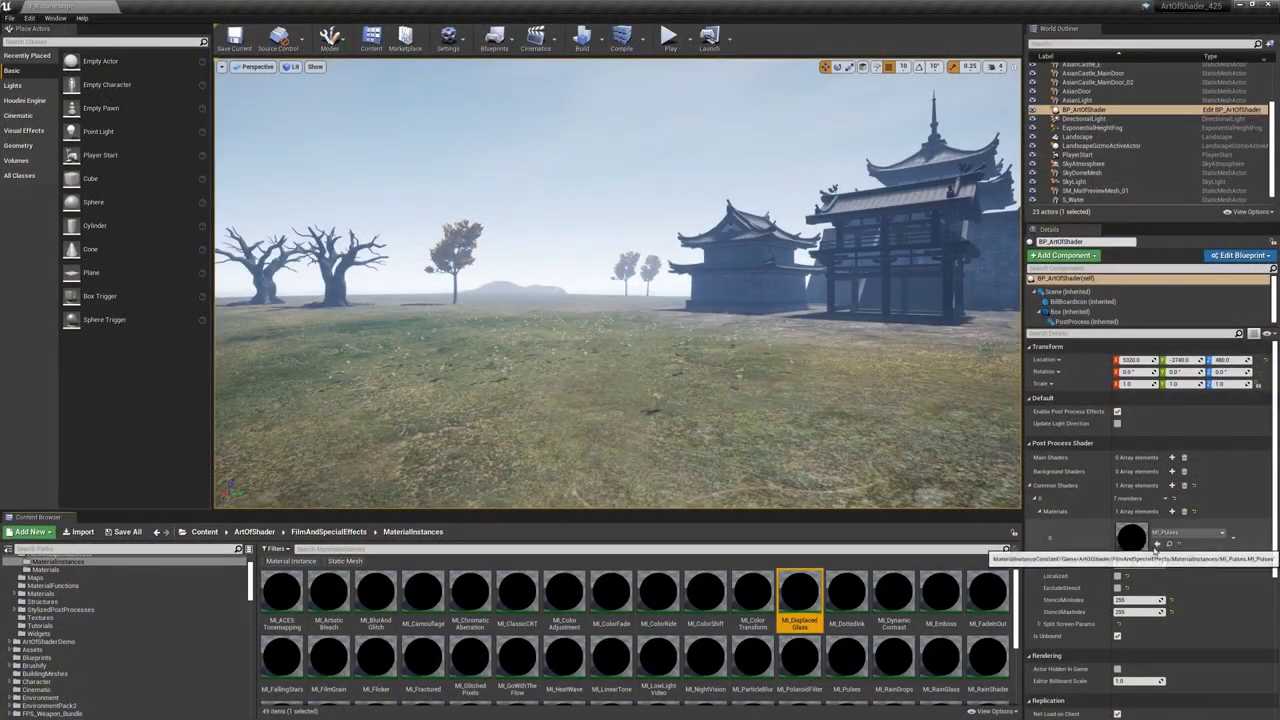
click(1157, 545)
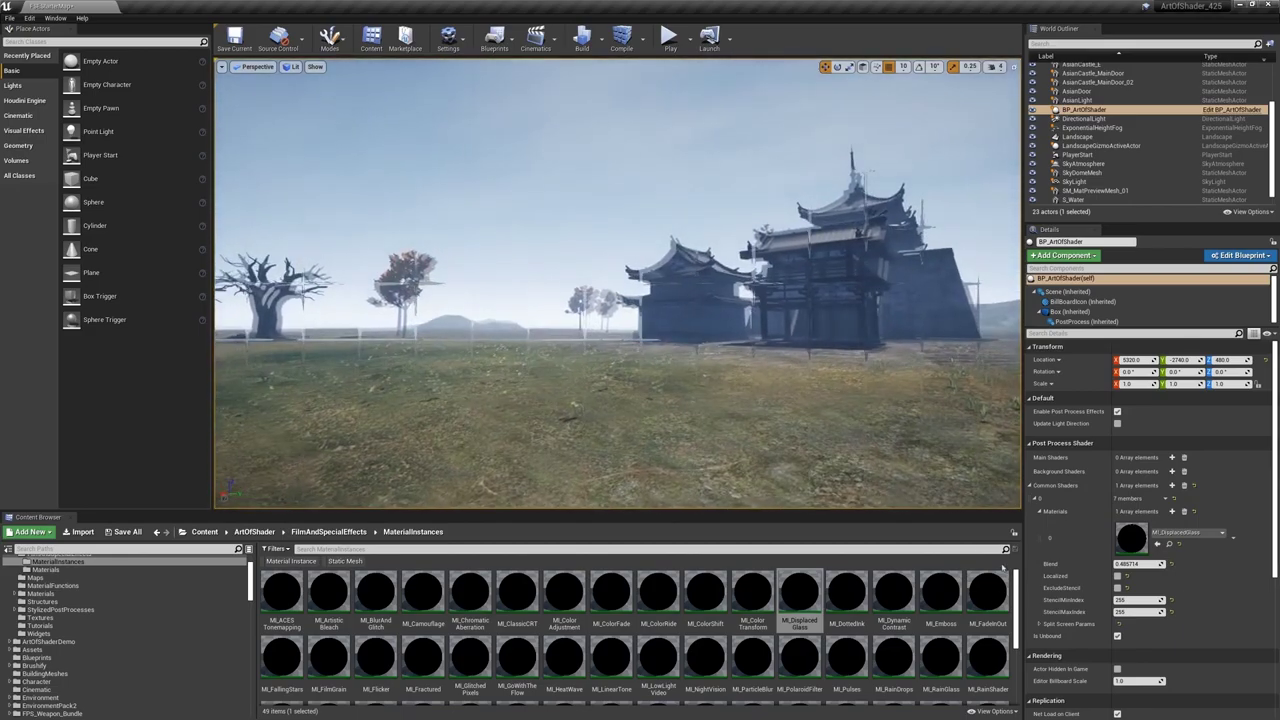
click(940, 592)
click(1157, 545)
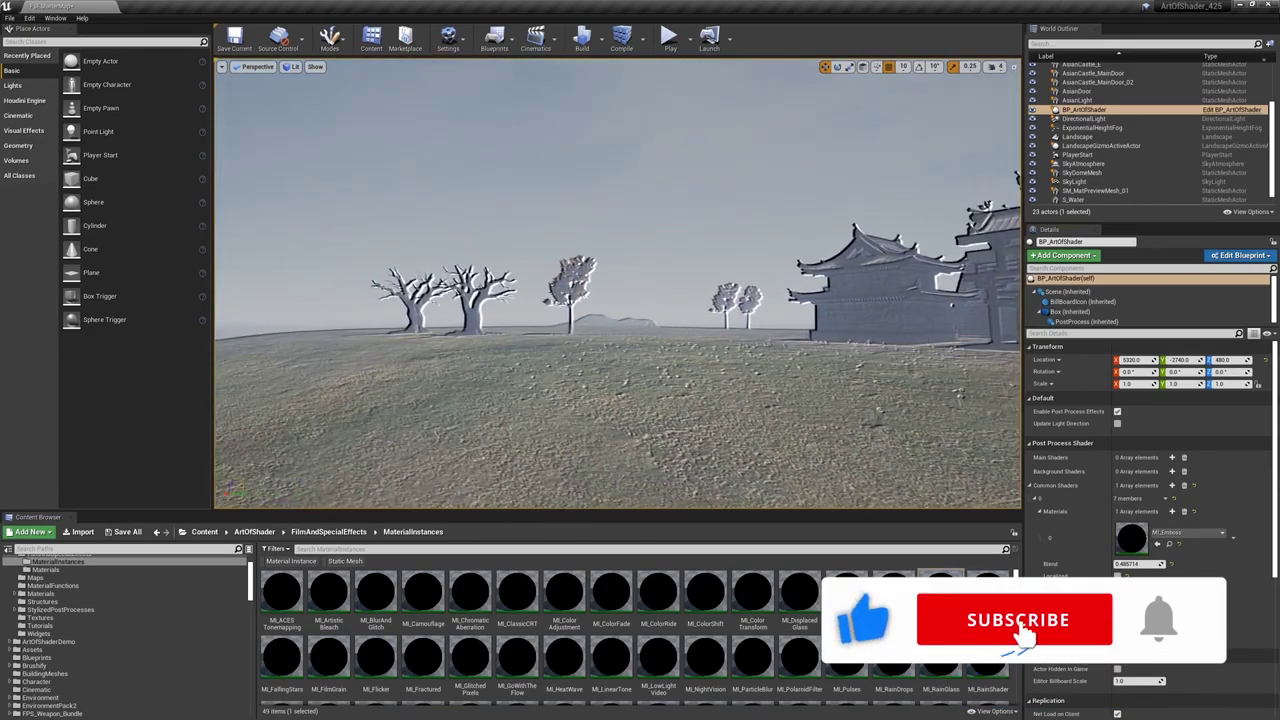
text(1)
key(Return)
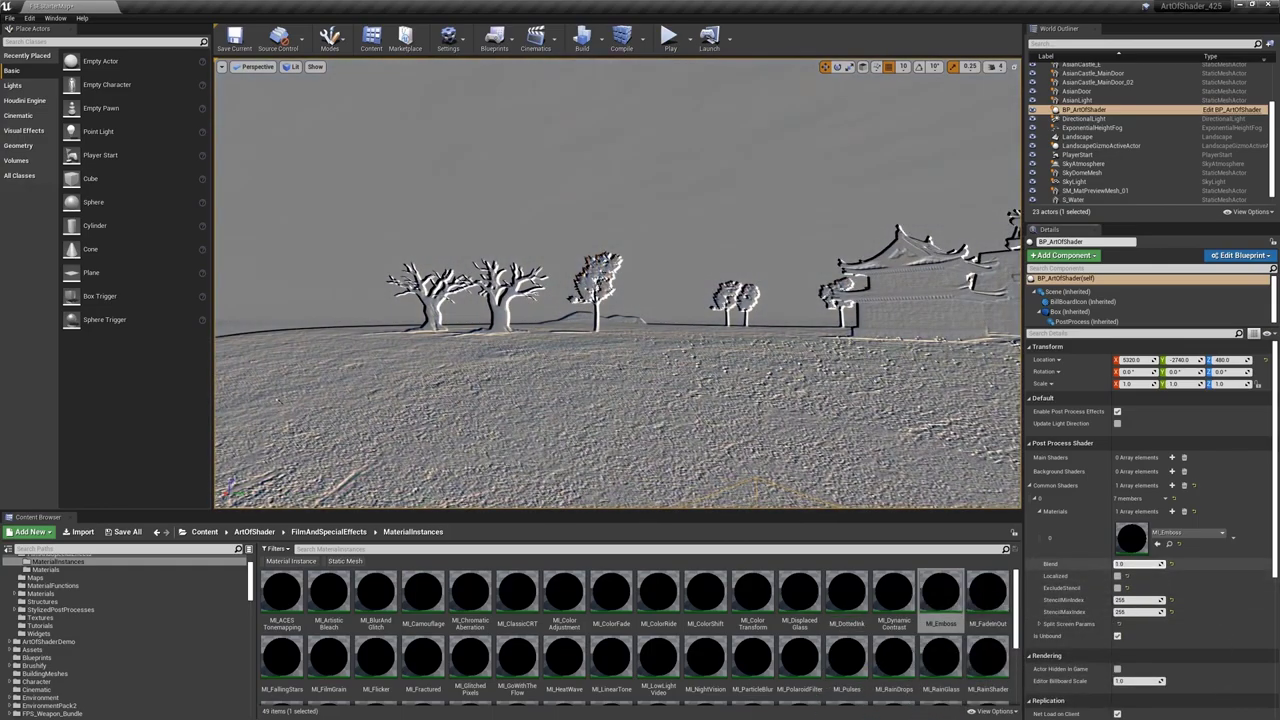
mouse_move(1135, 564)
mouse_down()
mouse_move(1110, 564)
mouse_move(1150, 564)
mouse_up()
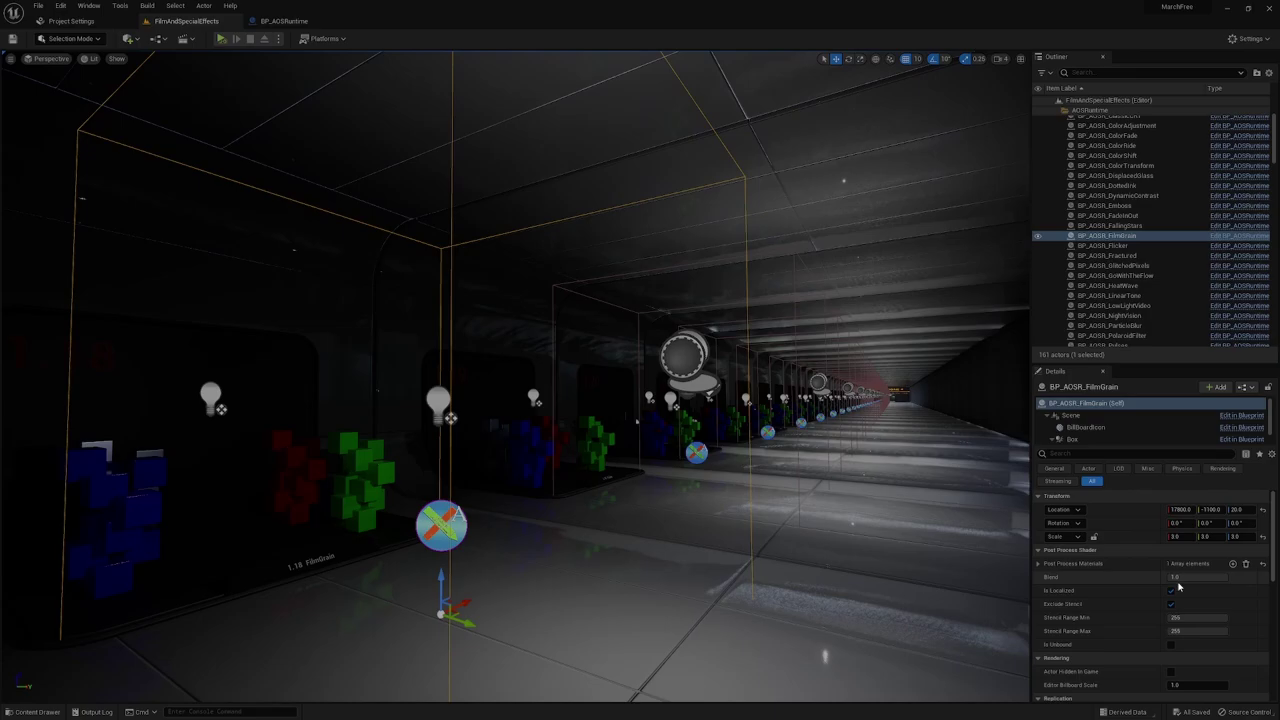
Find MI_FilmGrain from the Post Process Materials list and open it to view its grain parameters.
click(1039, 564)
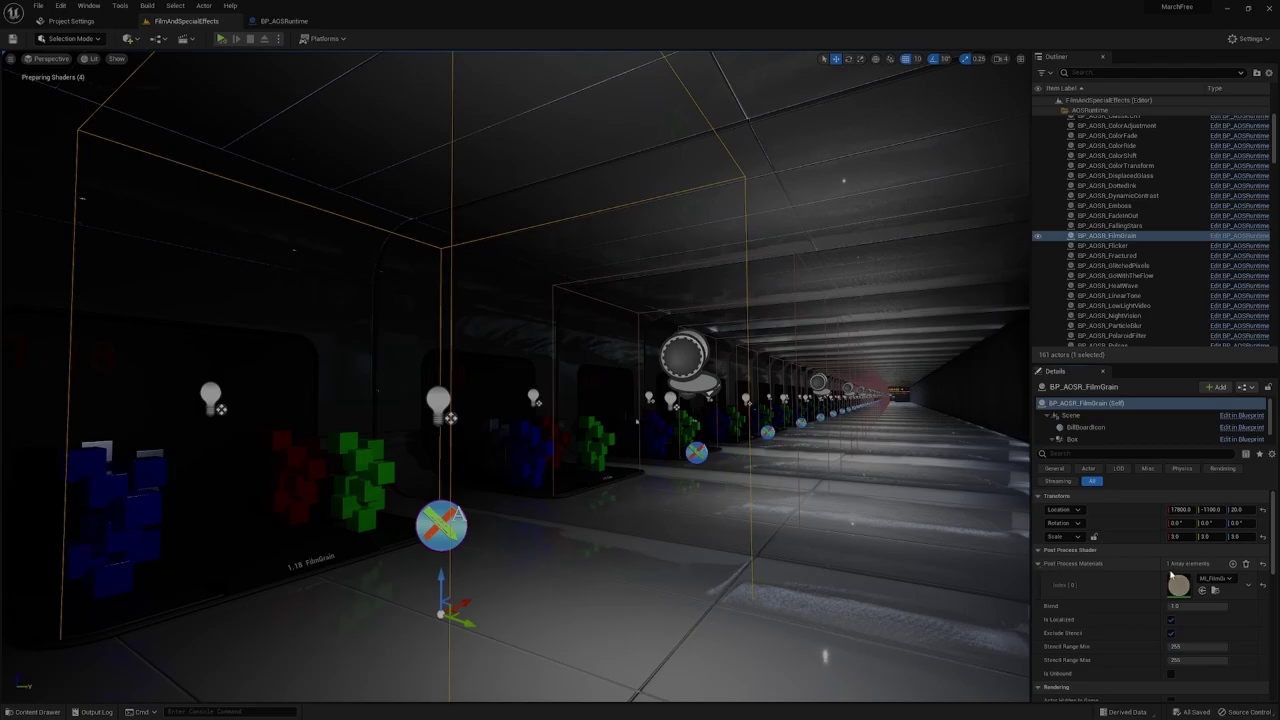
click(1214, 591)
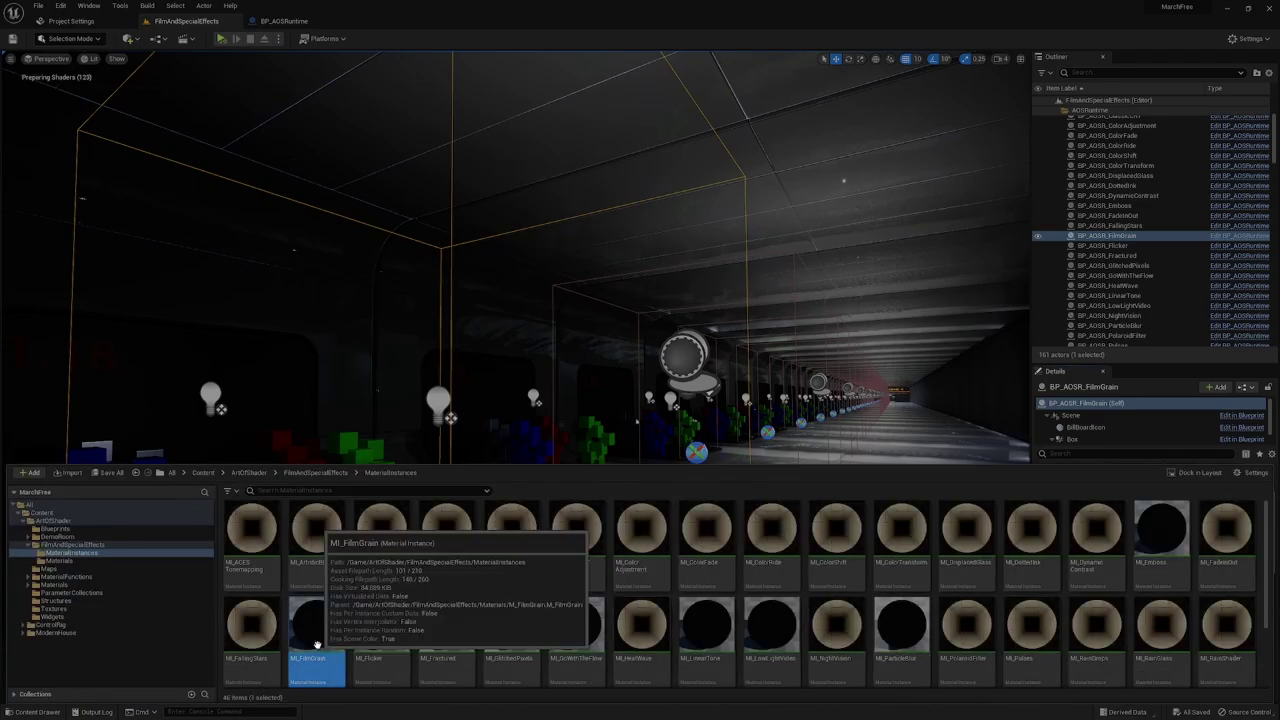
double_click(316, 645)
scroll(443, 474, down, 5)
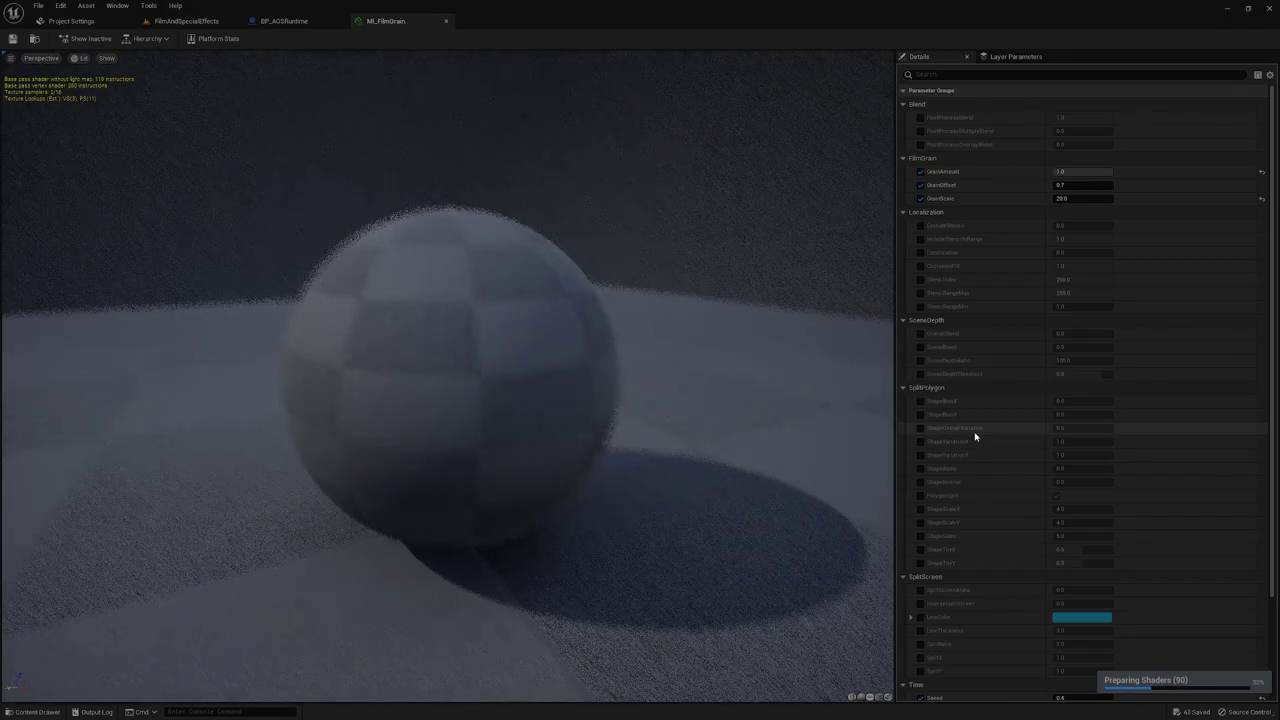
scroll(1086, 537, down, 5)
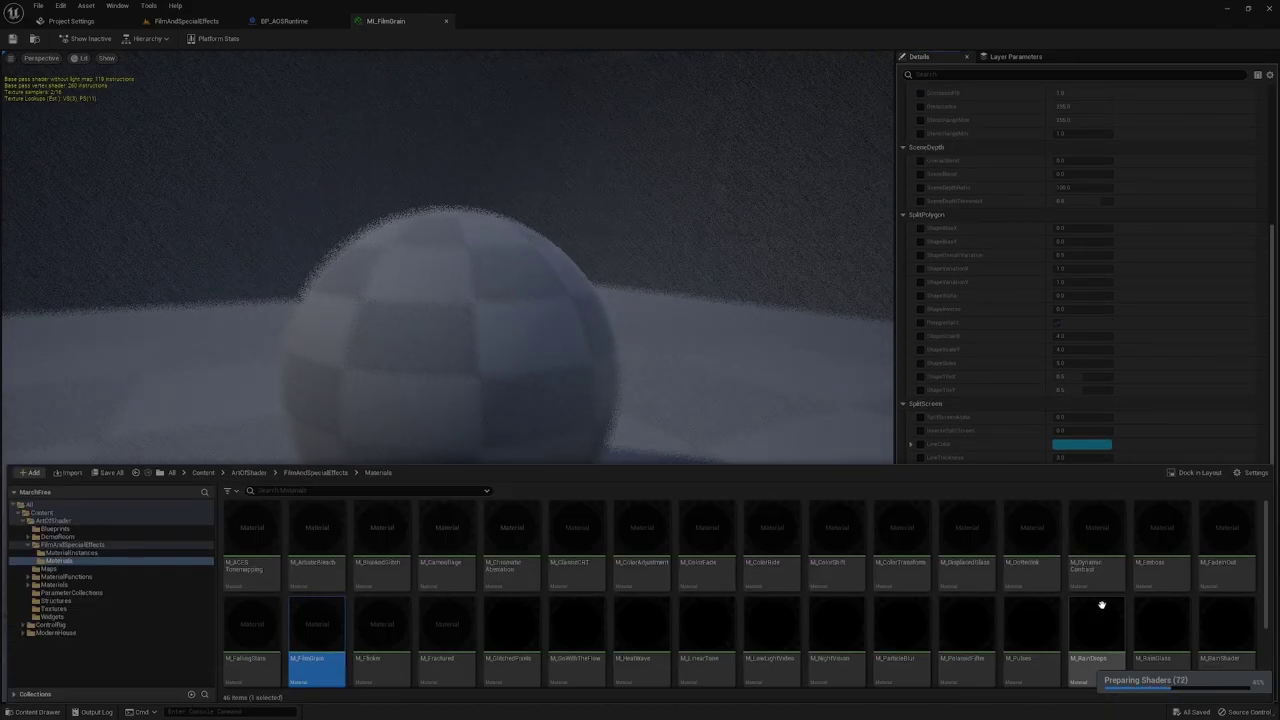
Open the parent material M_FilmGrain from the instance's Parent field.
click(1100, 607)
double_click(322, 628)
scroll(434, 322, down, 5)
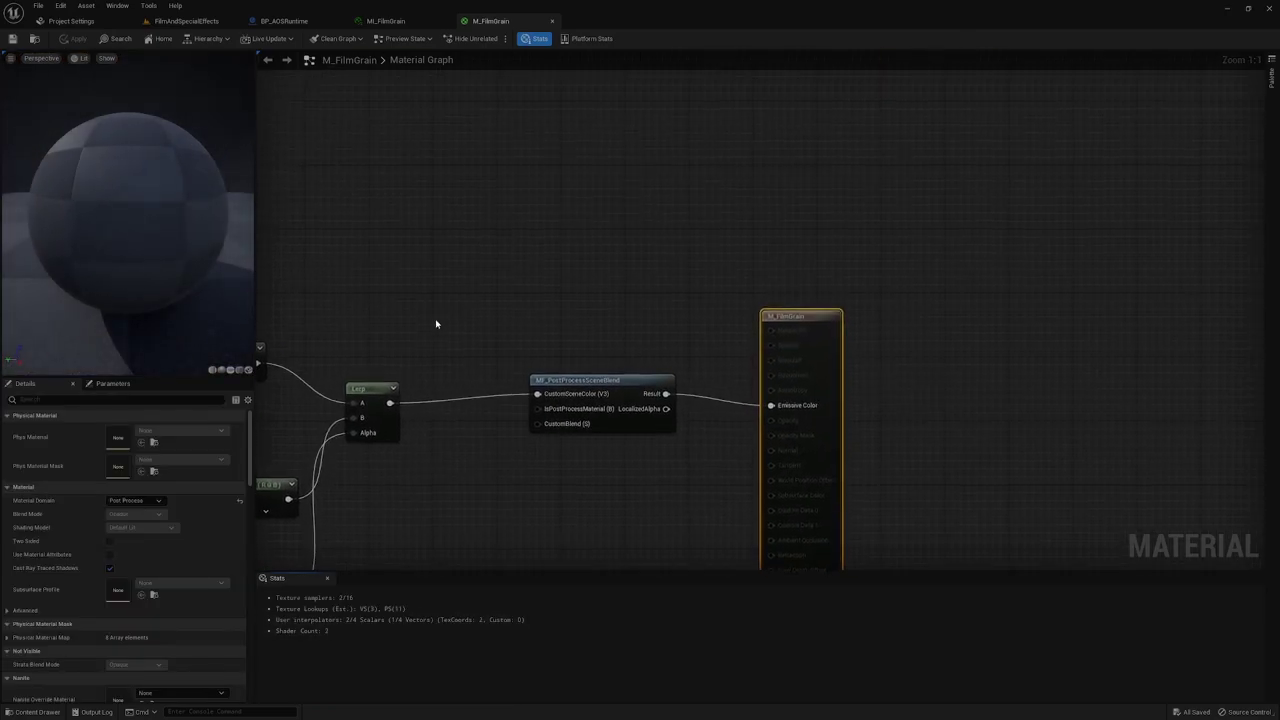
right_drag(457, 334, 1057, 333)
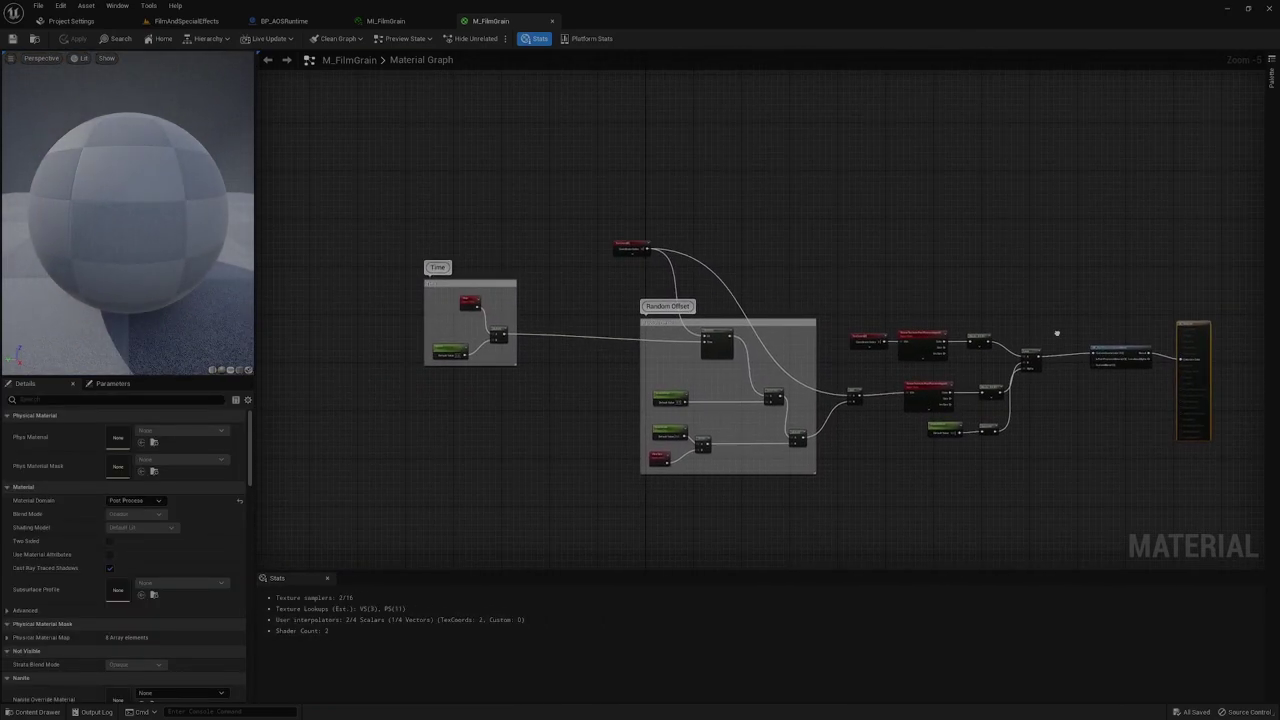
Explore the M_FilmGrain node network, nudging two nodes down-right.
scroll(508, 264, up, 5)
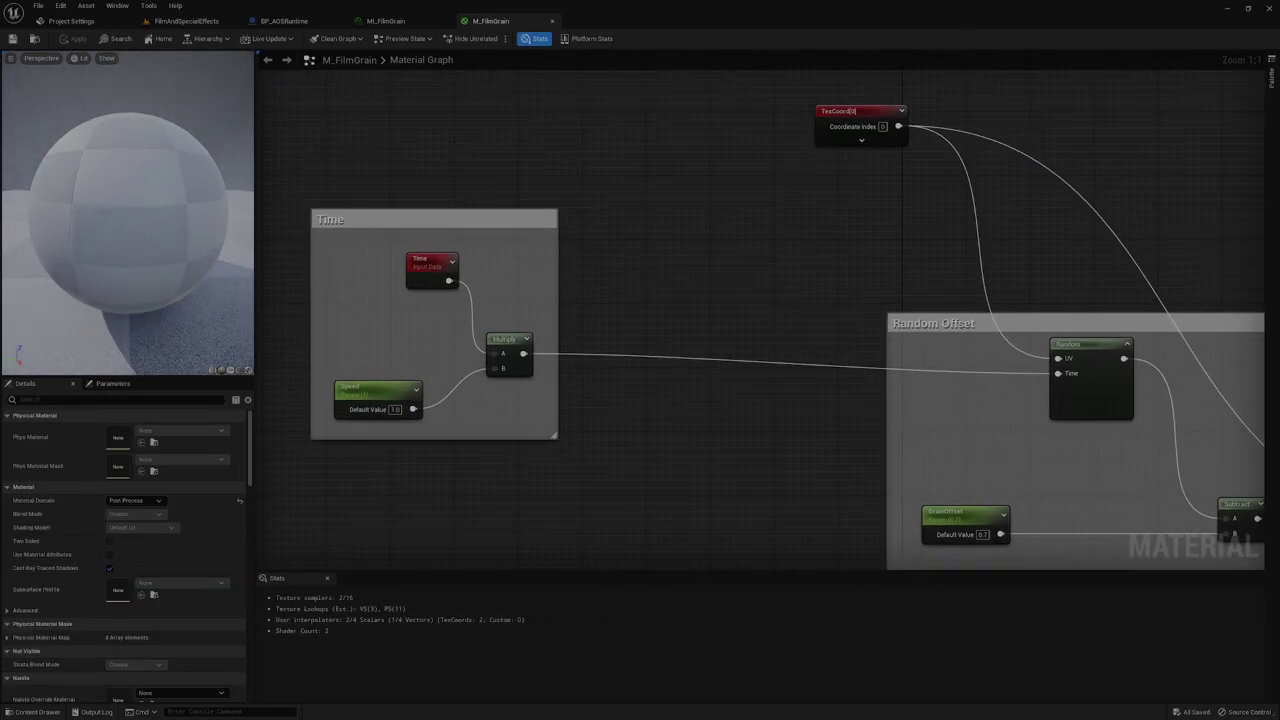
scroll(739, 276, down, 3)
right_drag(953, 279, 660, 192)
right_drag(913, 172, 666, 200)
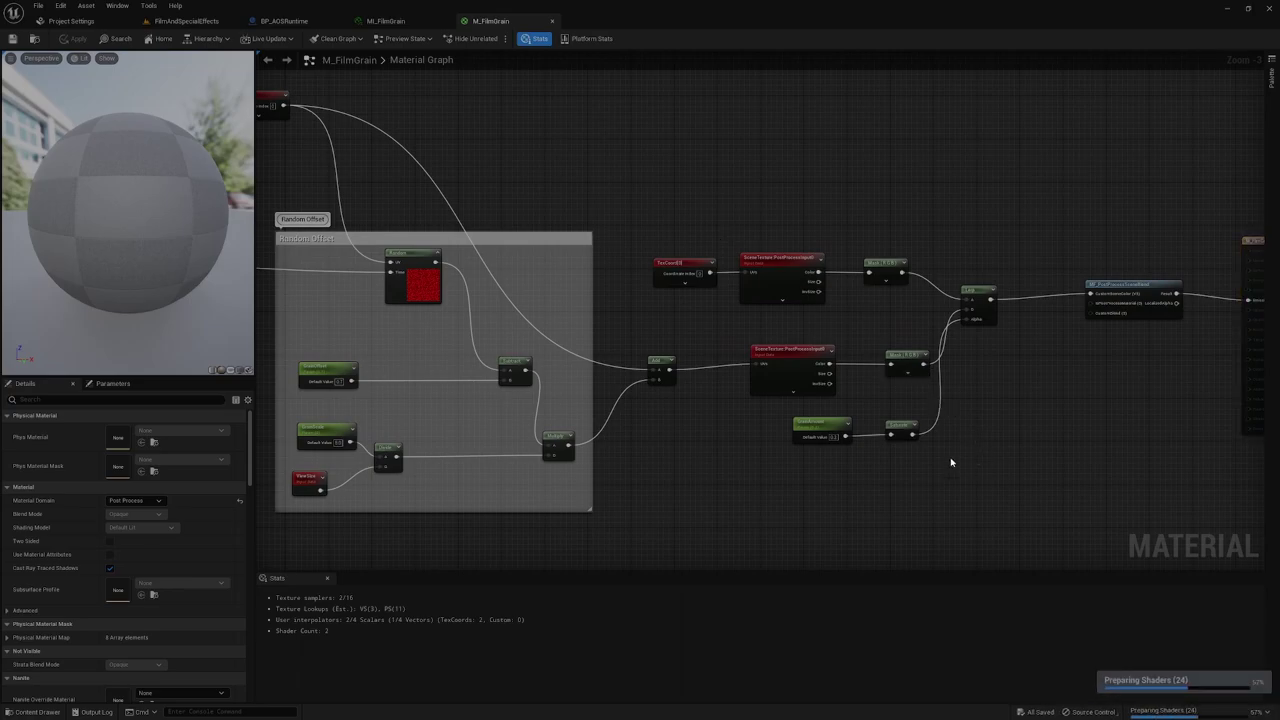
drag(951, 460, 838, 442)
click(703, 169)
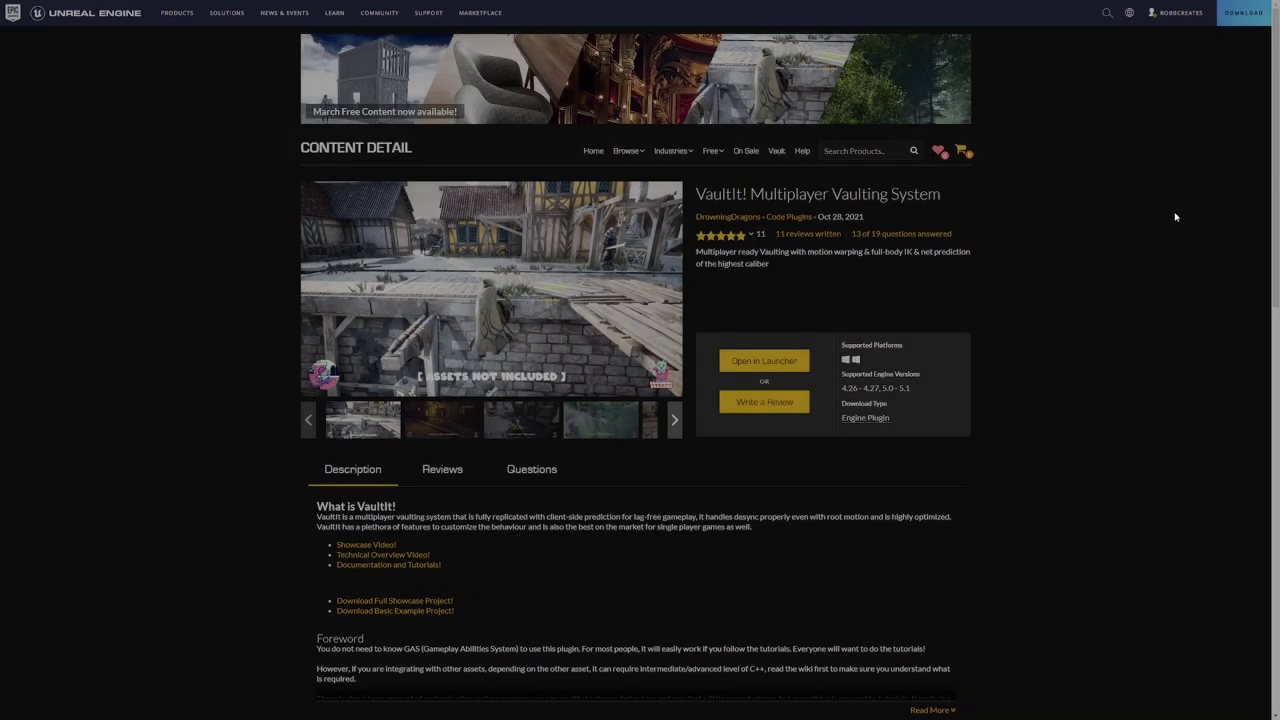
Scroll down the VaultIt! Multiplayer Vaulting System store page.
scroll(1175, 217, down, 1)
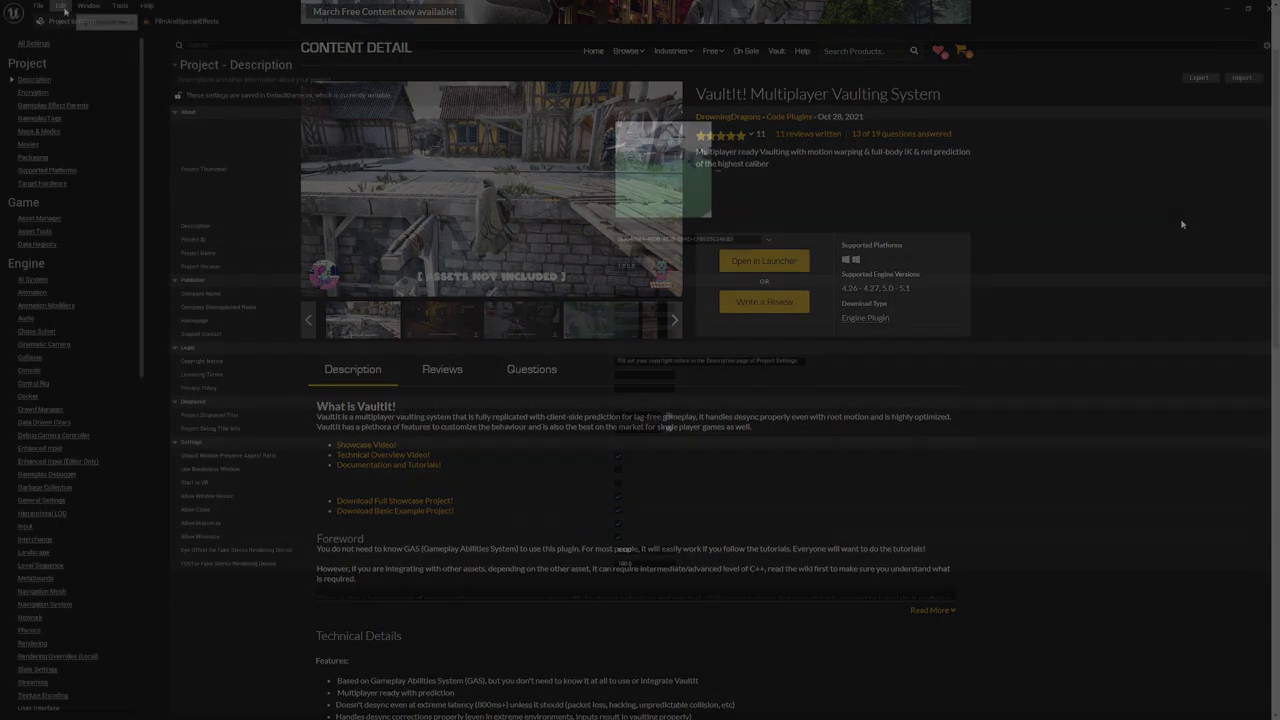
click(186, 21)
click(62, 6)
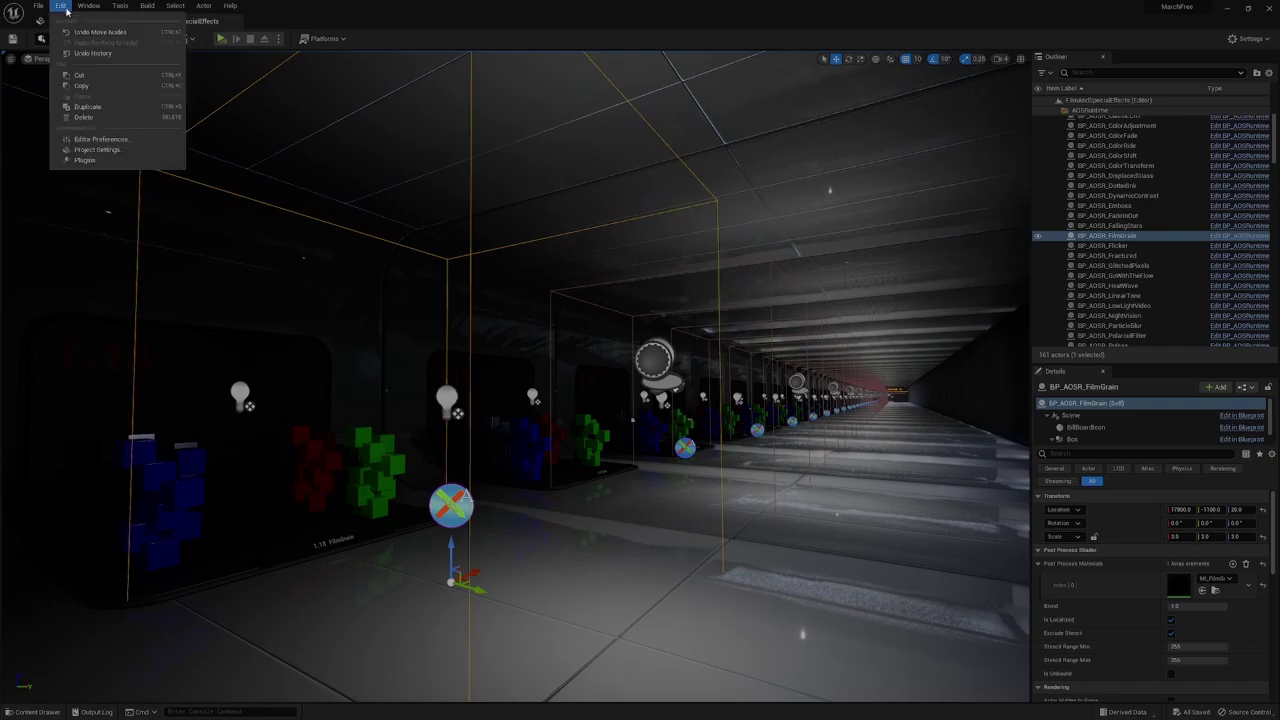
click(99, 159)
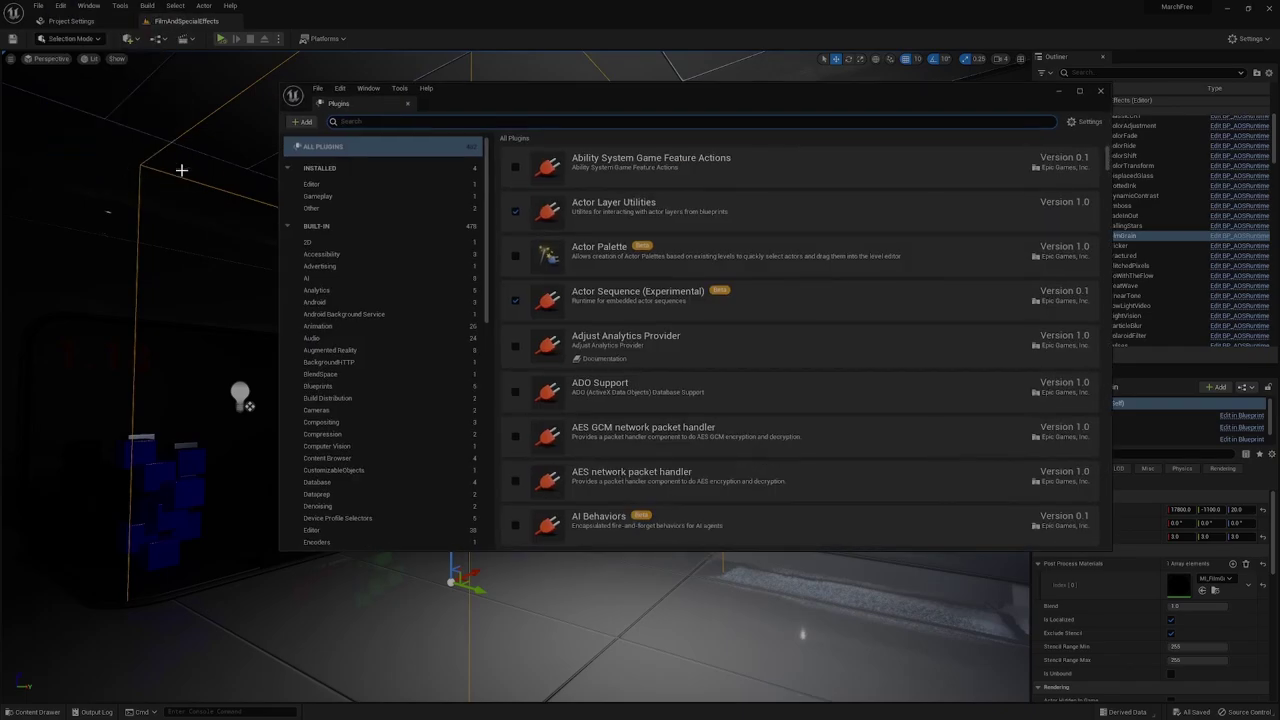
click(330, 197)
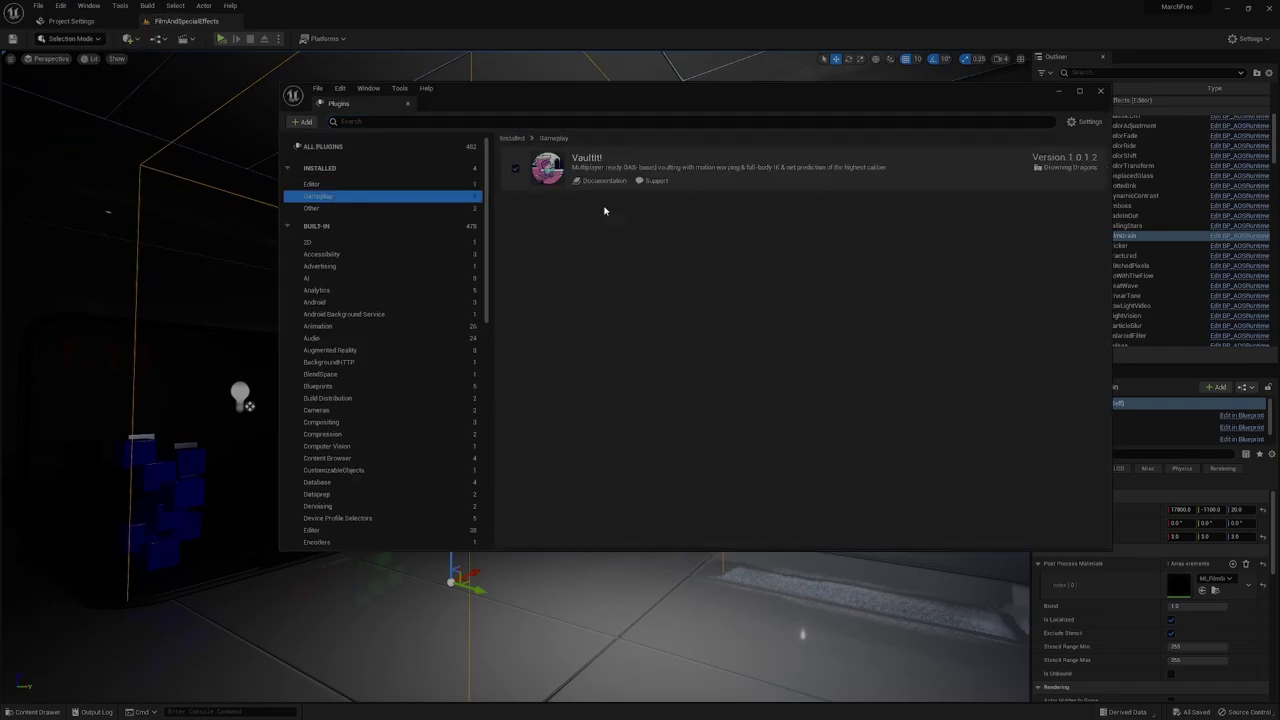
click(1100, 91)
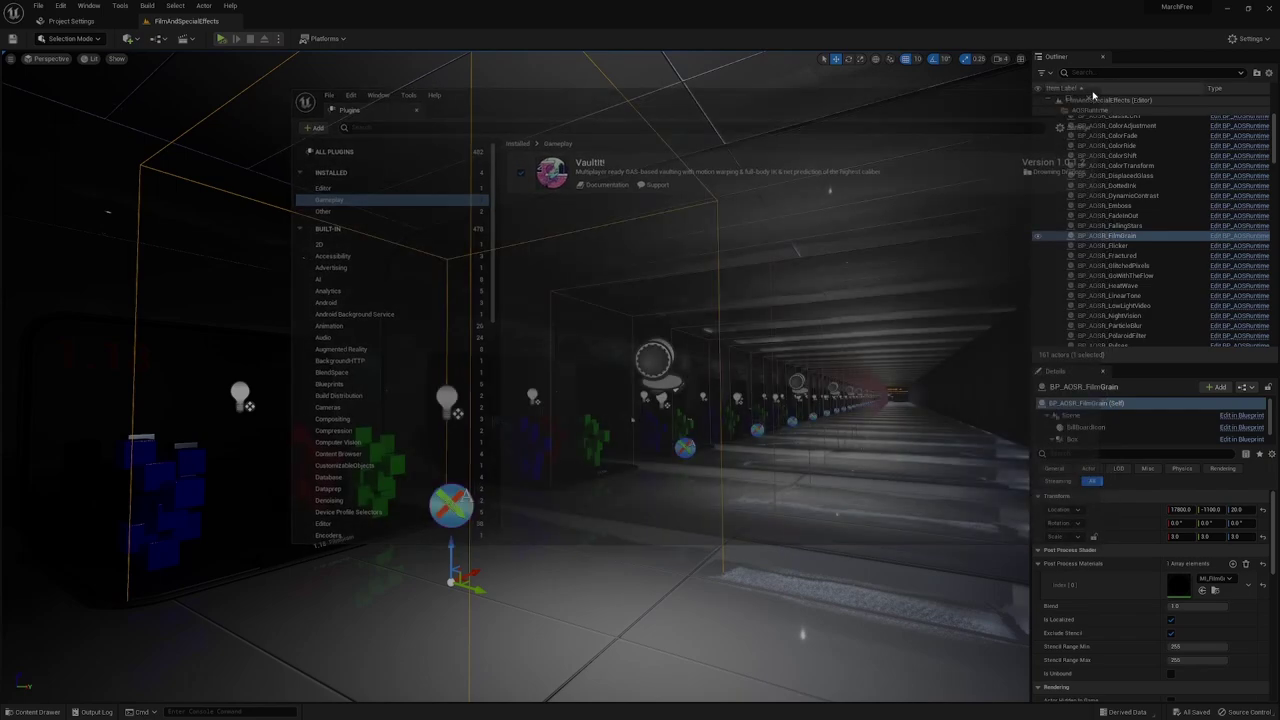
key(ctrl+space)
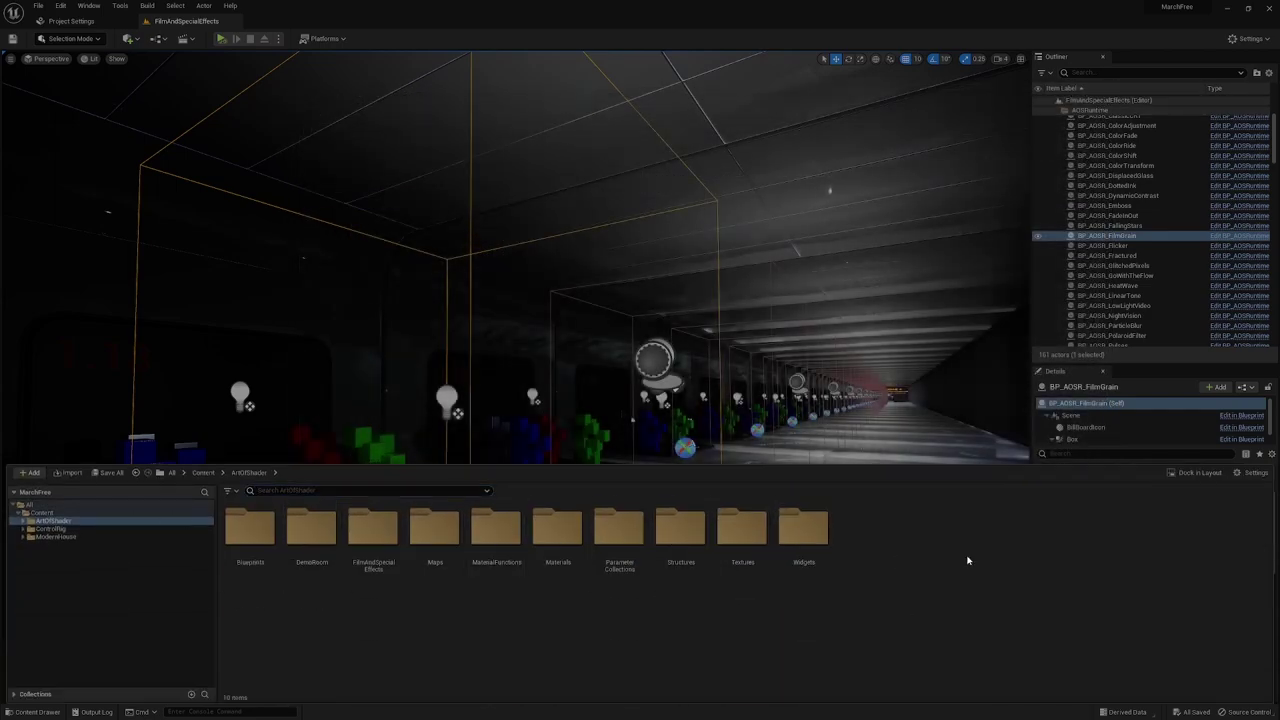
right_click(967, 560)
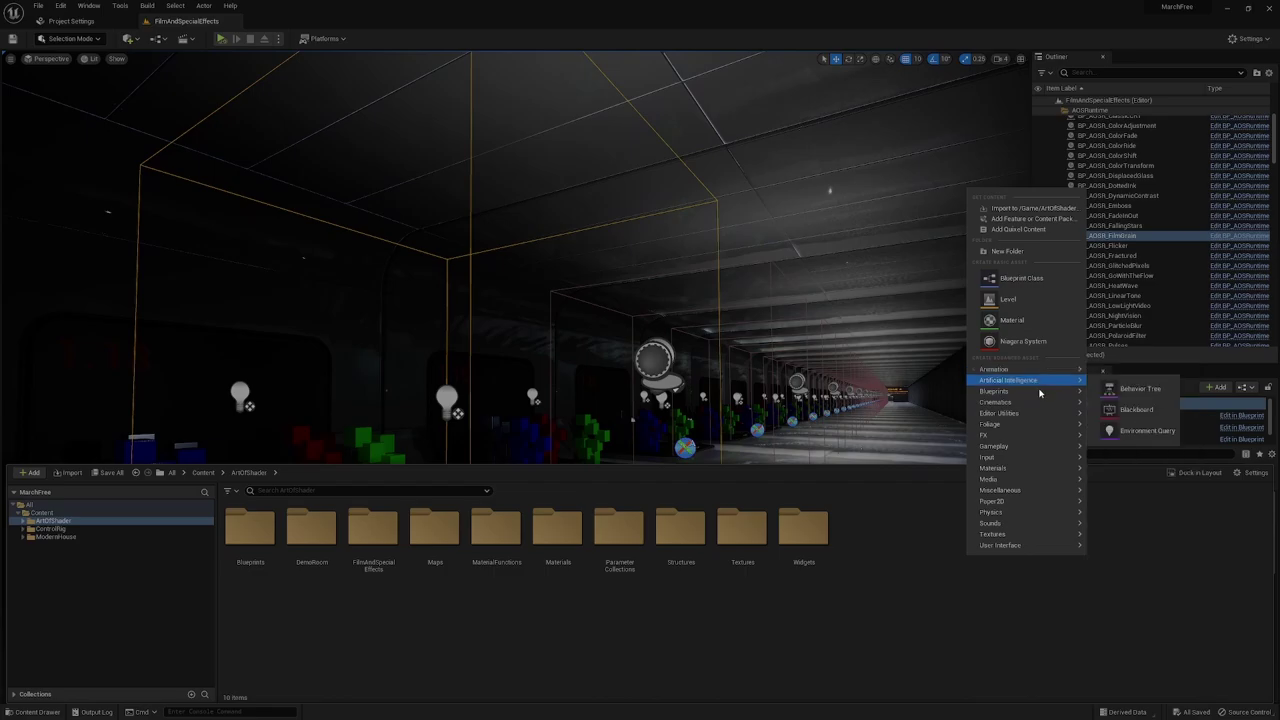
mouse_move(1030, 391)
click(1140, 395)
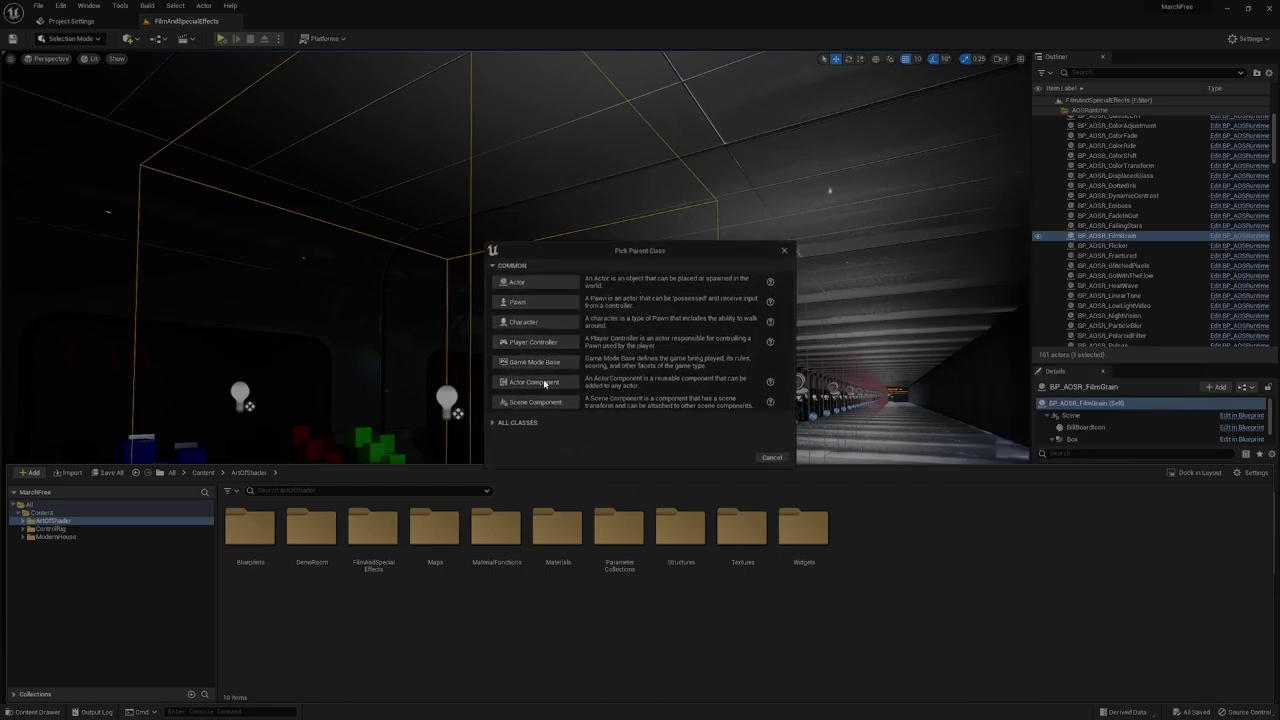
click(518, 422)
text(vaul)
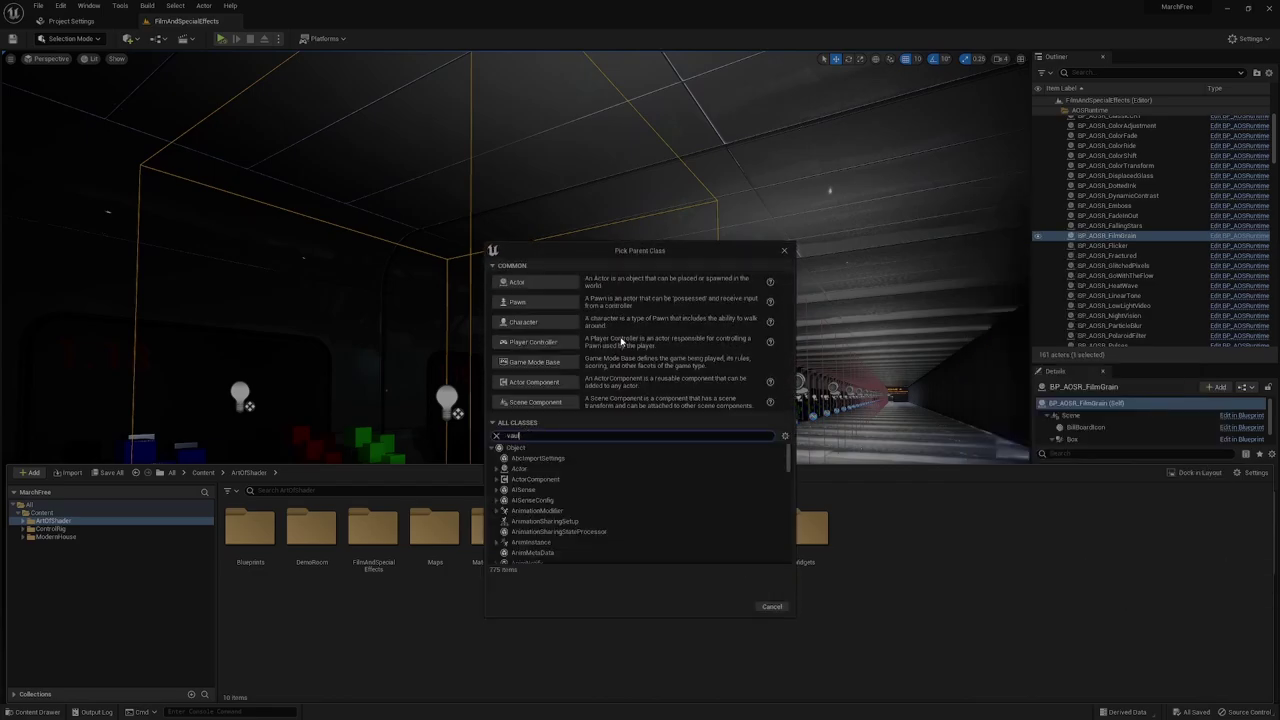
text(t)
click(575, 468)
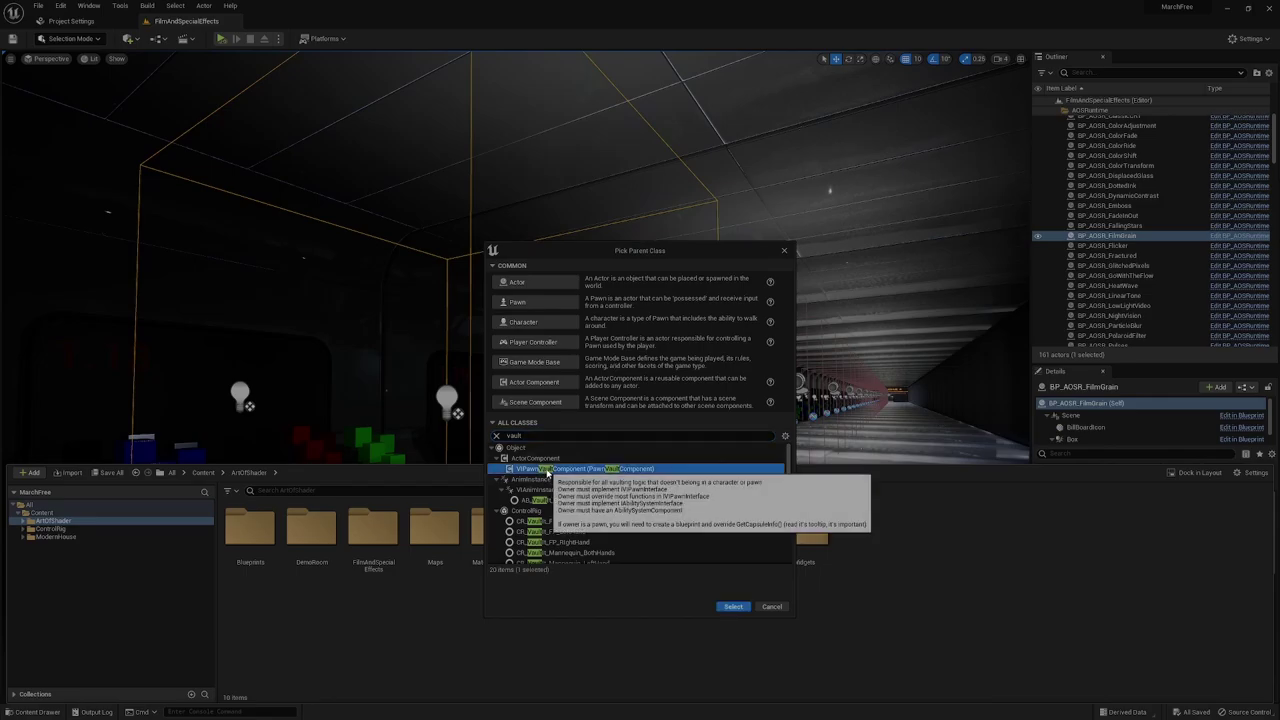
scroll(606, 483, down, 1)
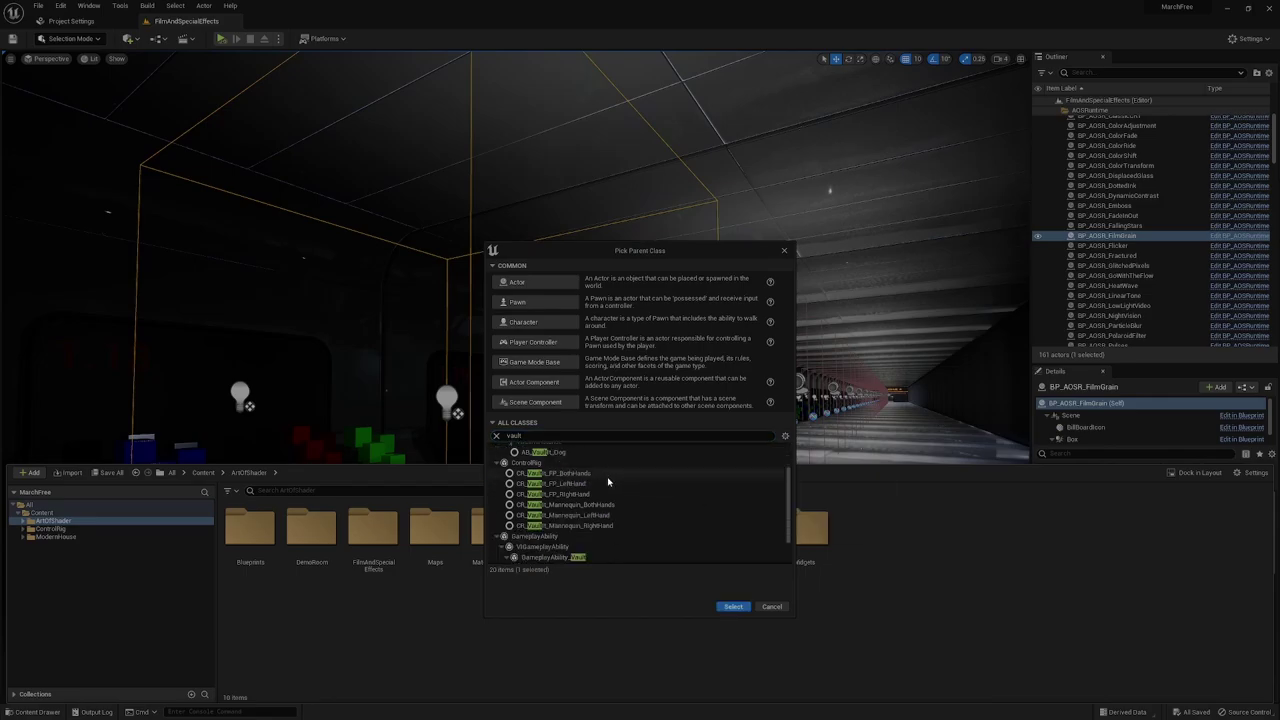
scroll(620, 488, up, 2)
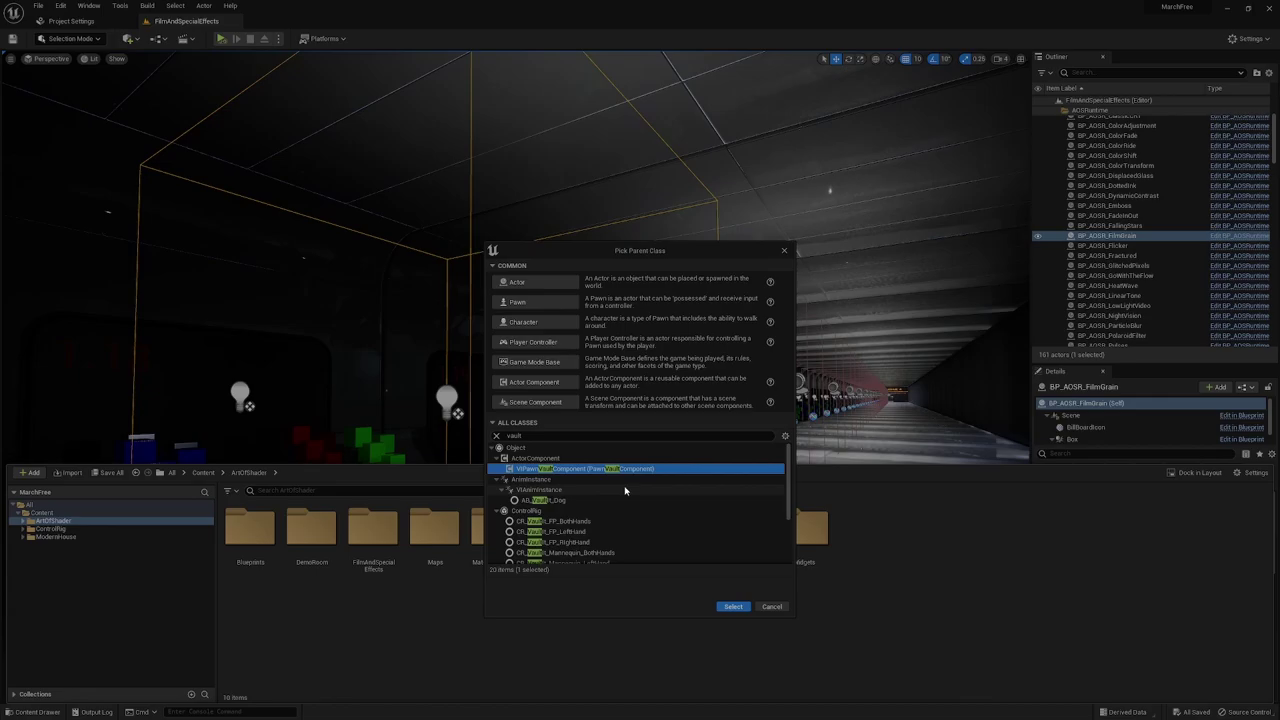
click(784, 251)
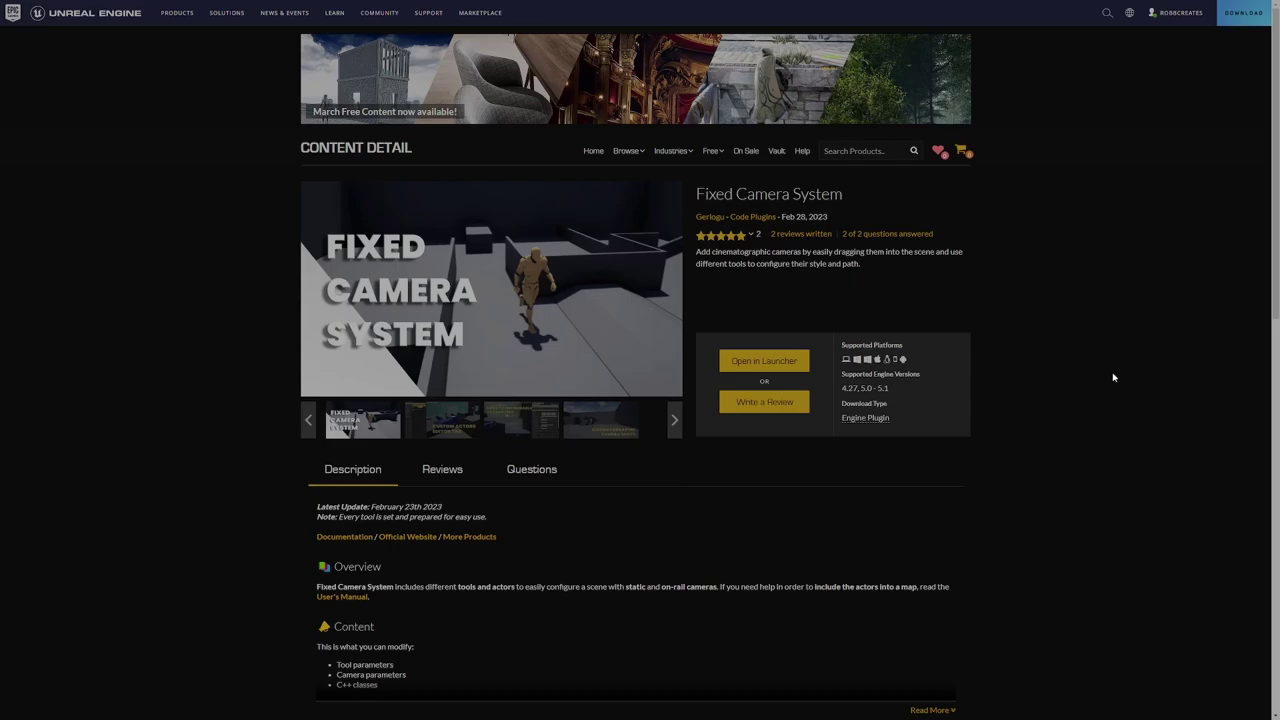
Look over the Fixed Camera System store page before launching its example level.
mouse_move(718, 146)
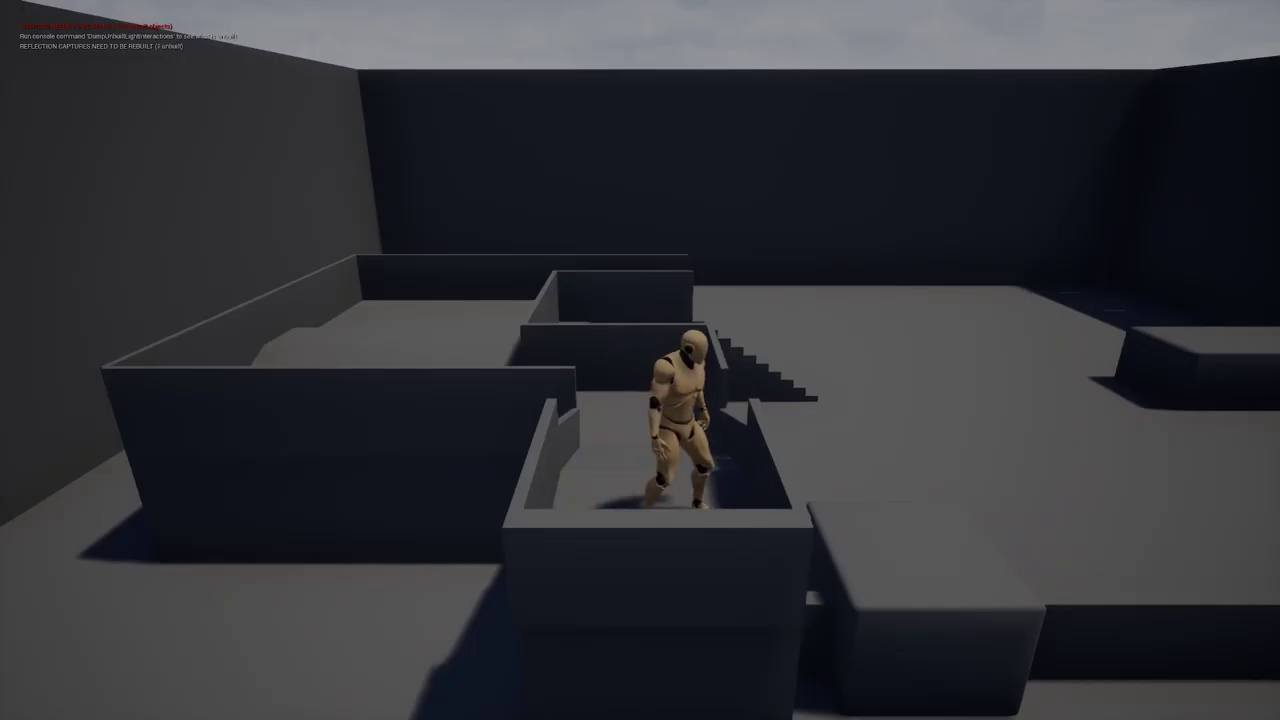
End the Play In Editor session and fly the viewport toward the arena's lights and camera volumes.
key(Escape)
right_drag(640, 360, 640, 360)
Exit immersive mode and list project plugins to confirm Fixed Camera System is enabled.
right_drag(452, 248, 452, 248)
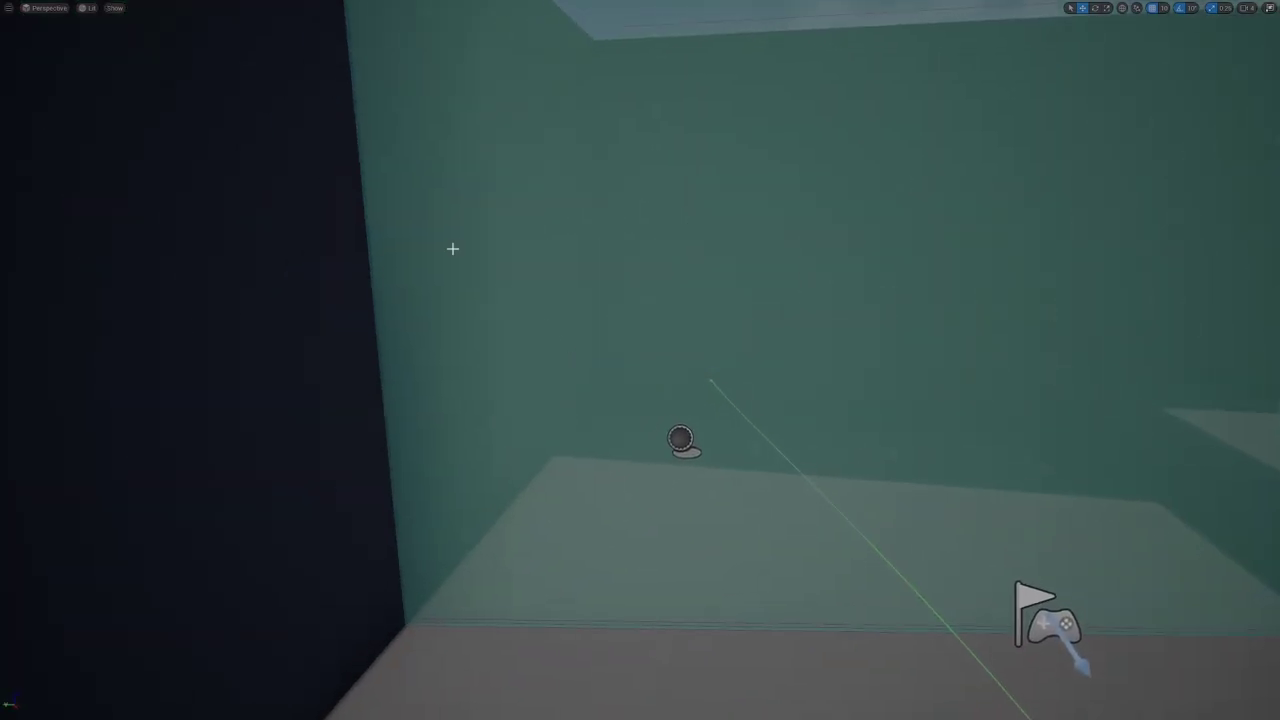
key(F11)
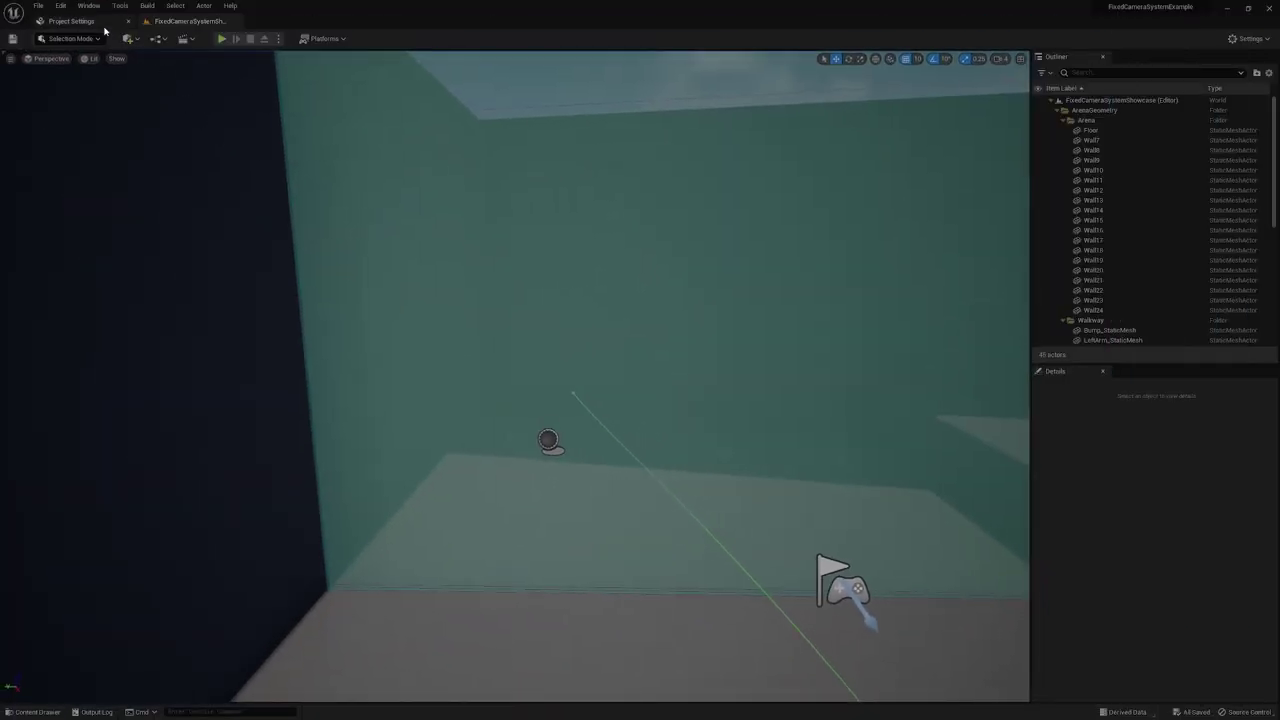
click(61, 5)
click(108, 161)
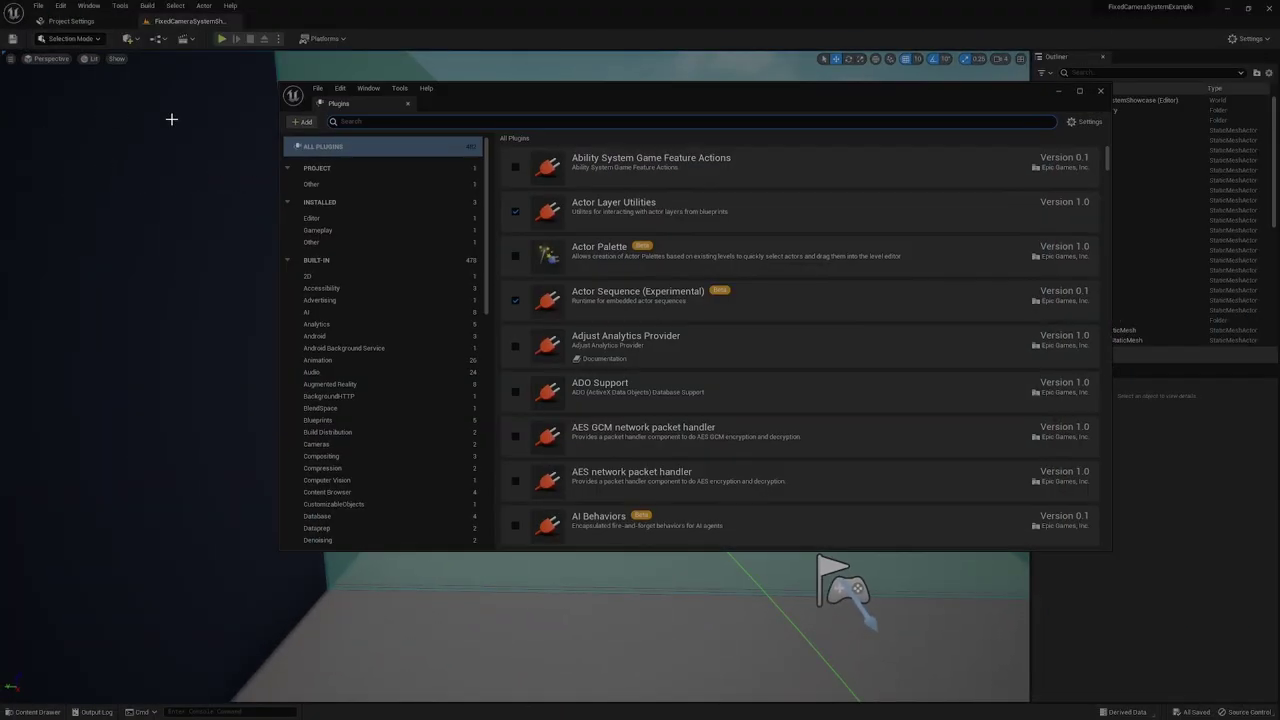
click(318, 185)
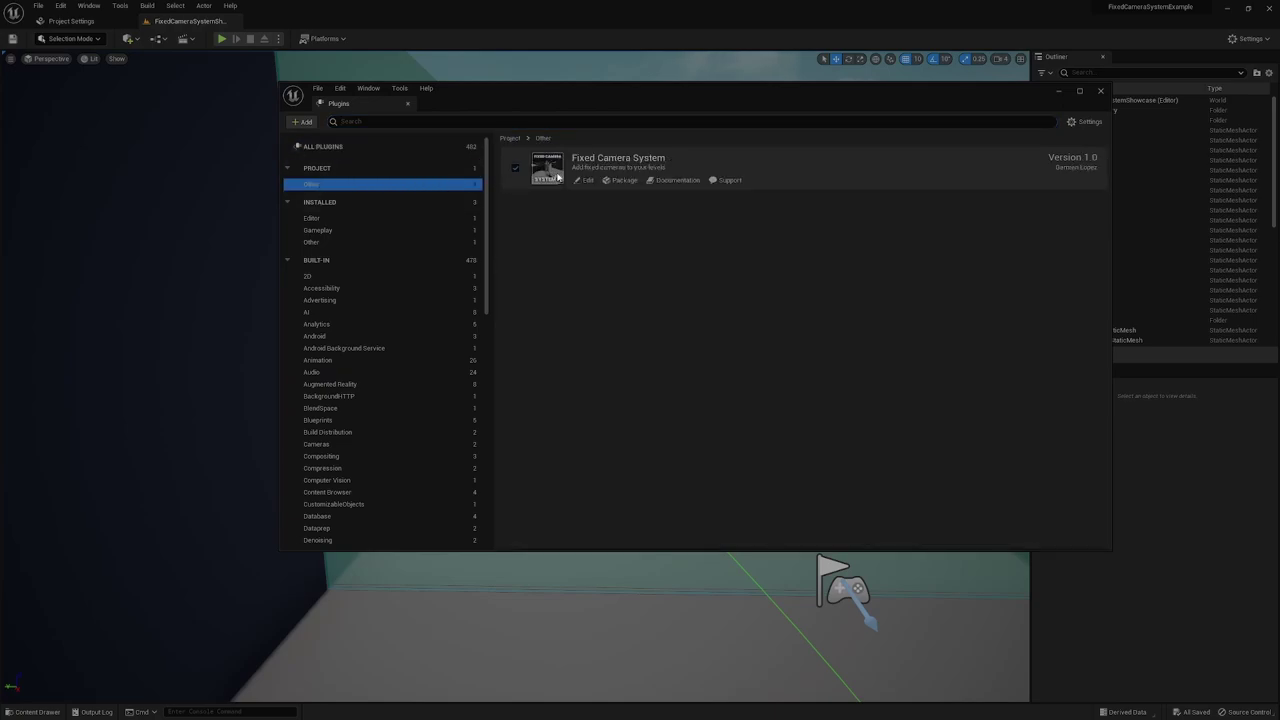
Close Plugins and search Quick Add for 'fixed'.
click(1102, 92)
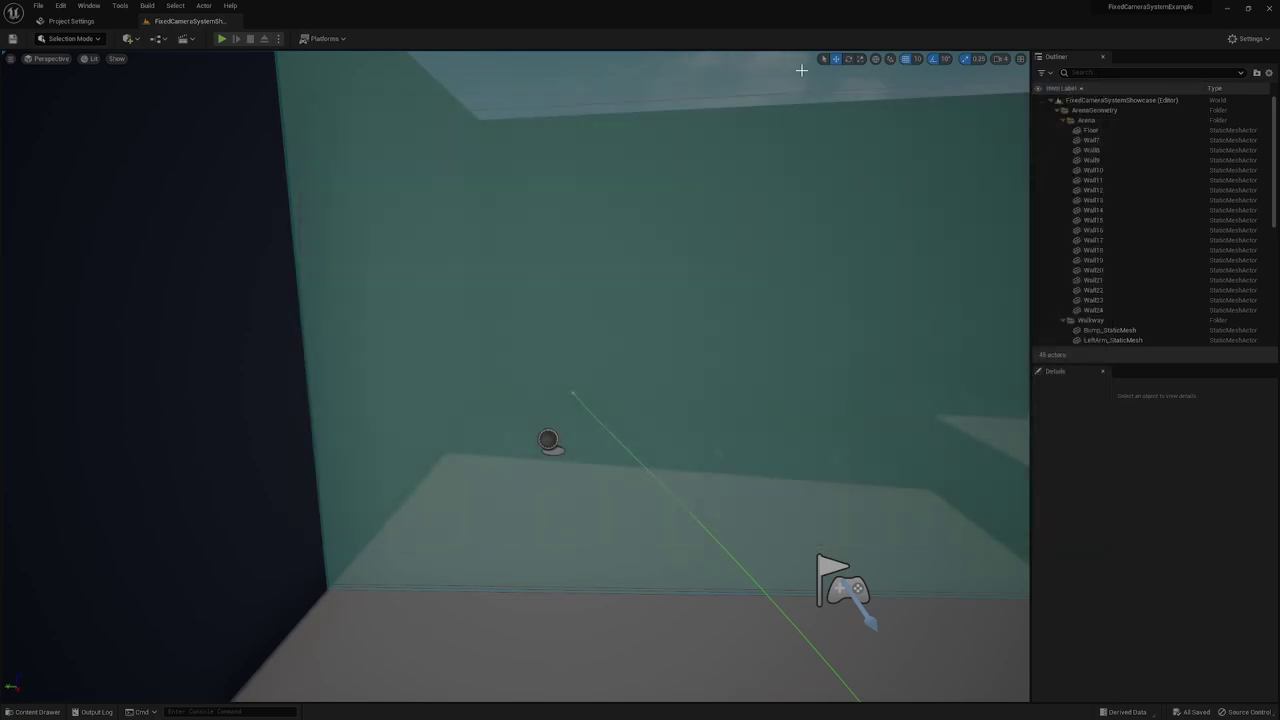
click(130, 39)
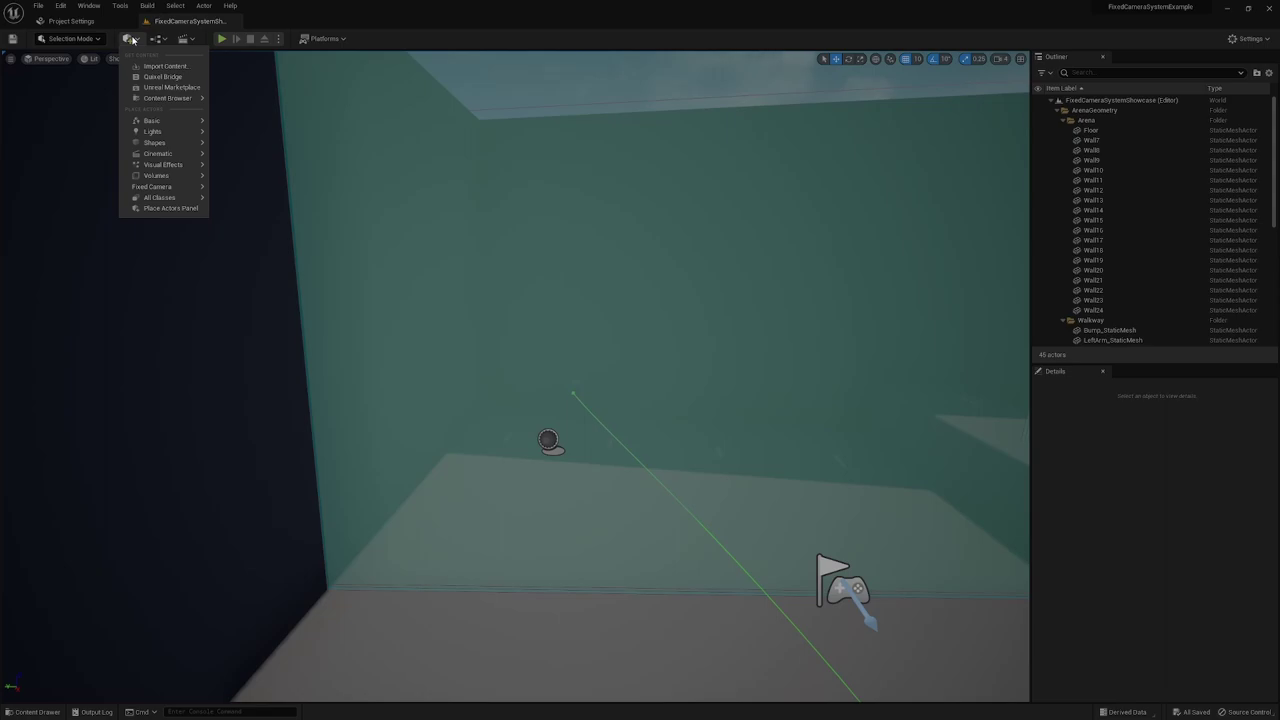
text(fixed)
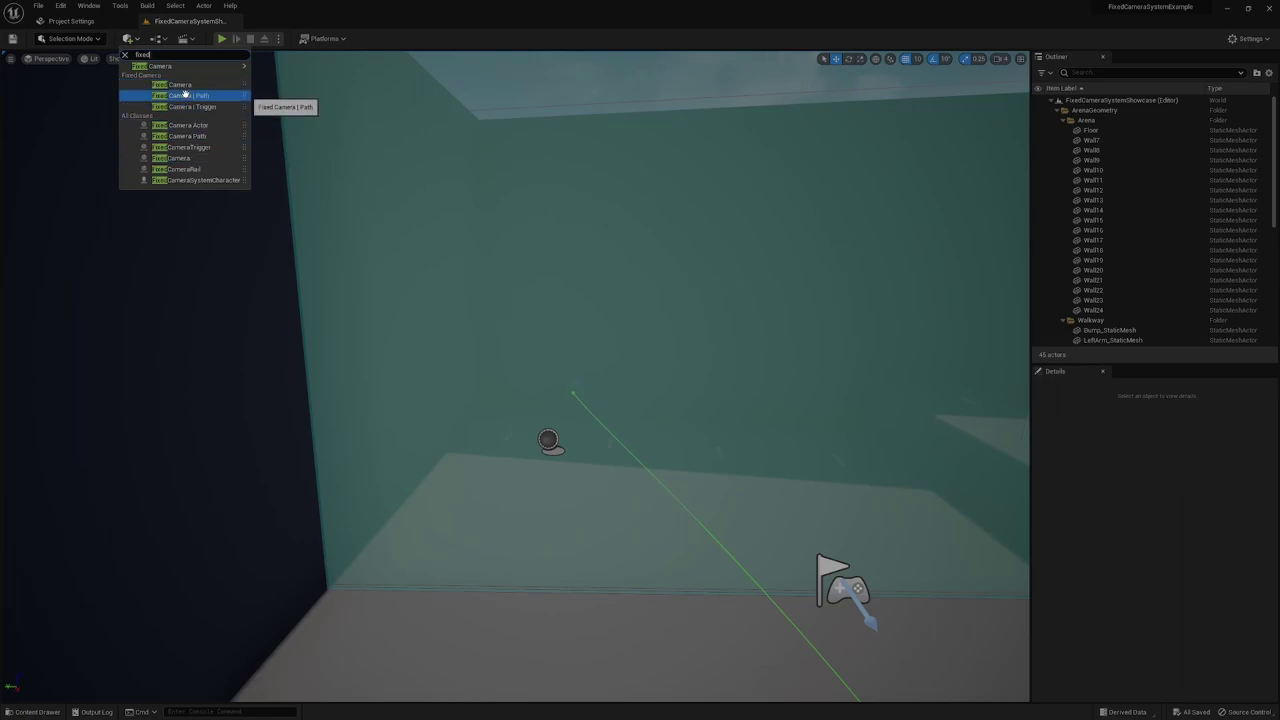
Select FixedCamera4 on the arena wall, focus on it and orbit around it.
right_drag(648, 416, 614, 274)
click(593, 277)
key(f)
scroll(614, 274, down, 3)
alt+drag(614, 274, 521, 256)
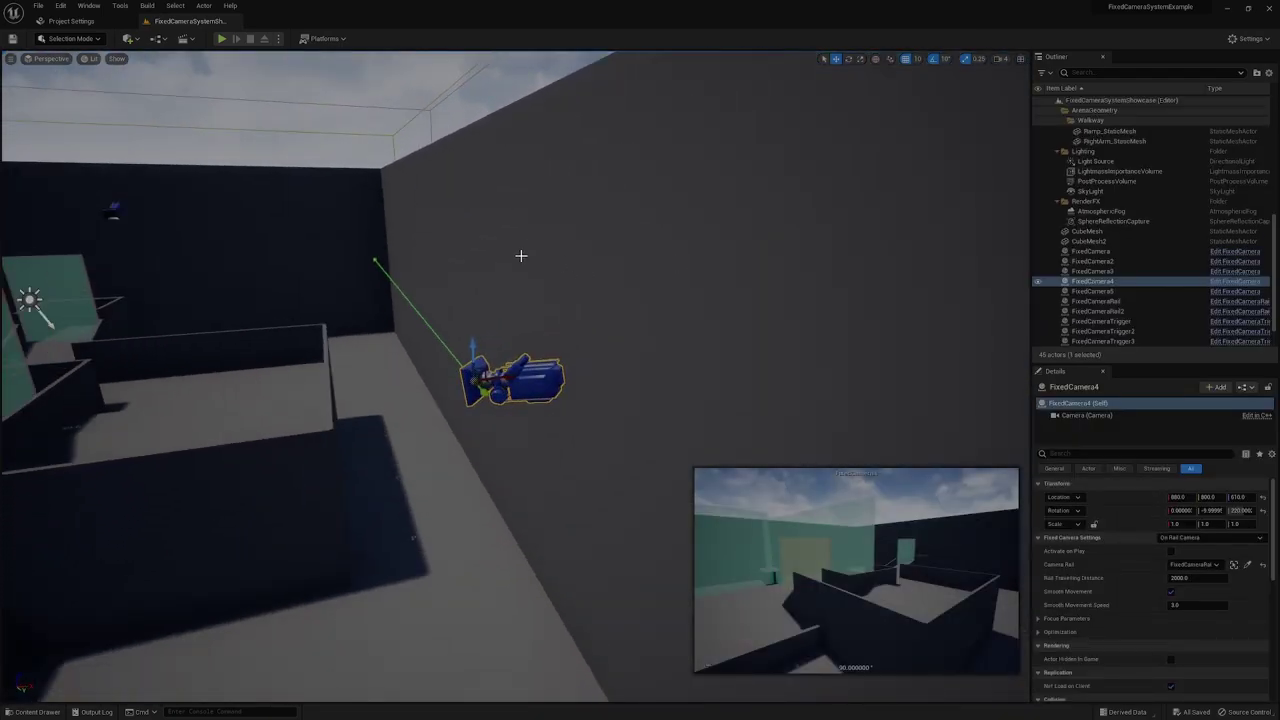
click(397, 287)
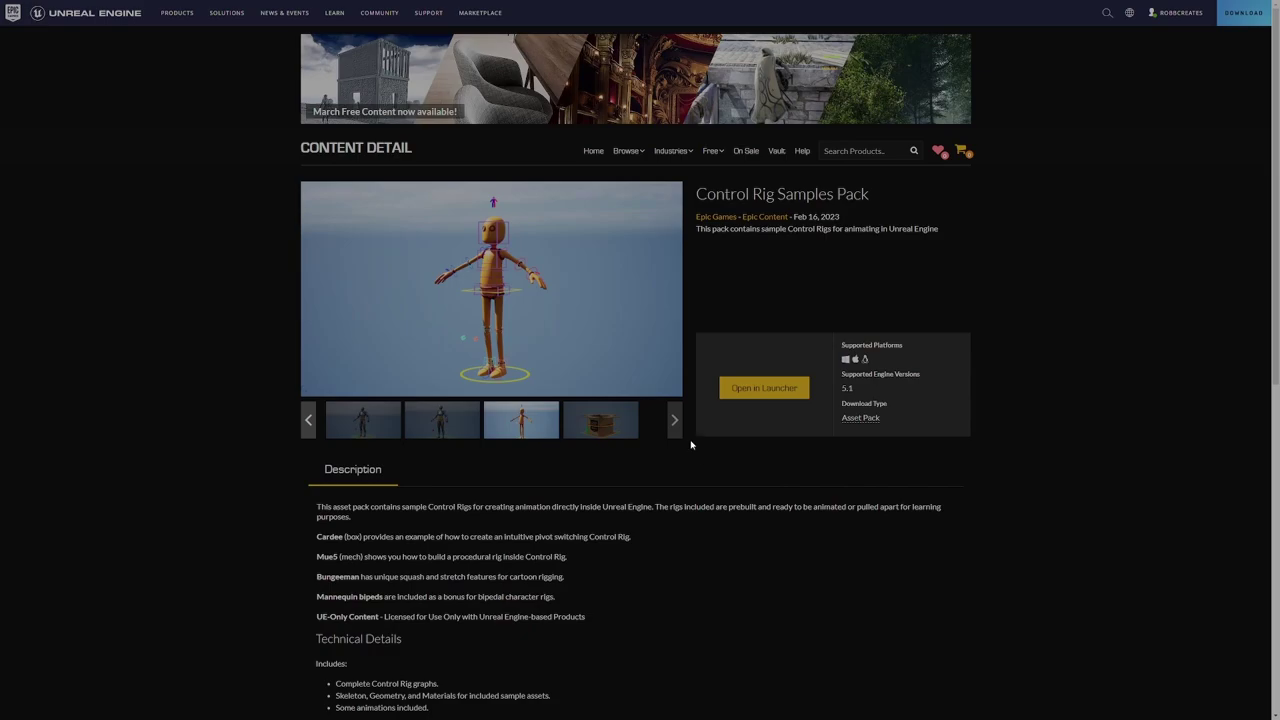
Preview the cardboard box character, then return the mech to the main gallery image.
click(623, 430)
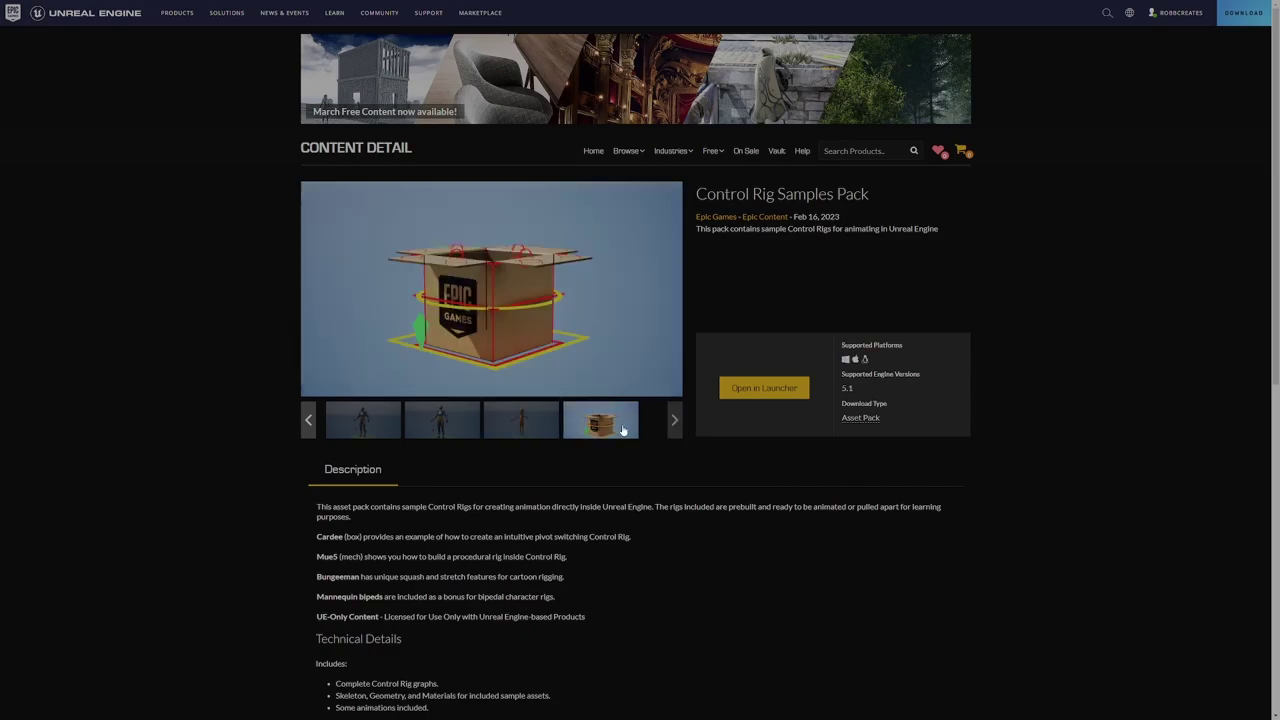
click(309, 421)
click(520, 430)
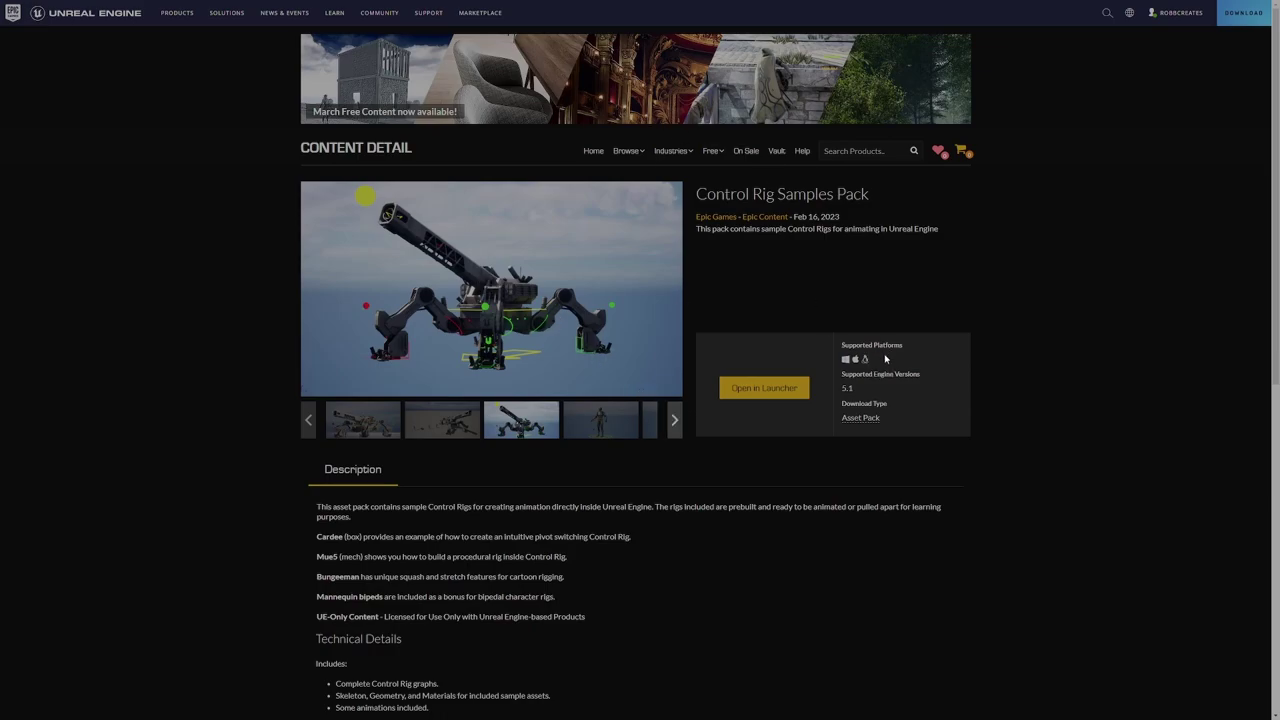
scroll(801, 408, down, 1)
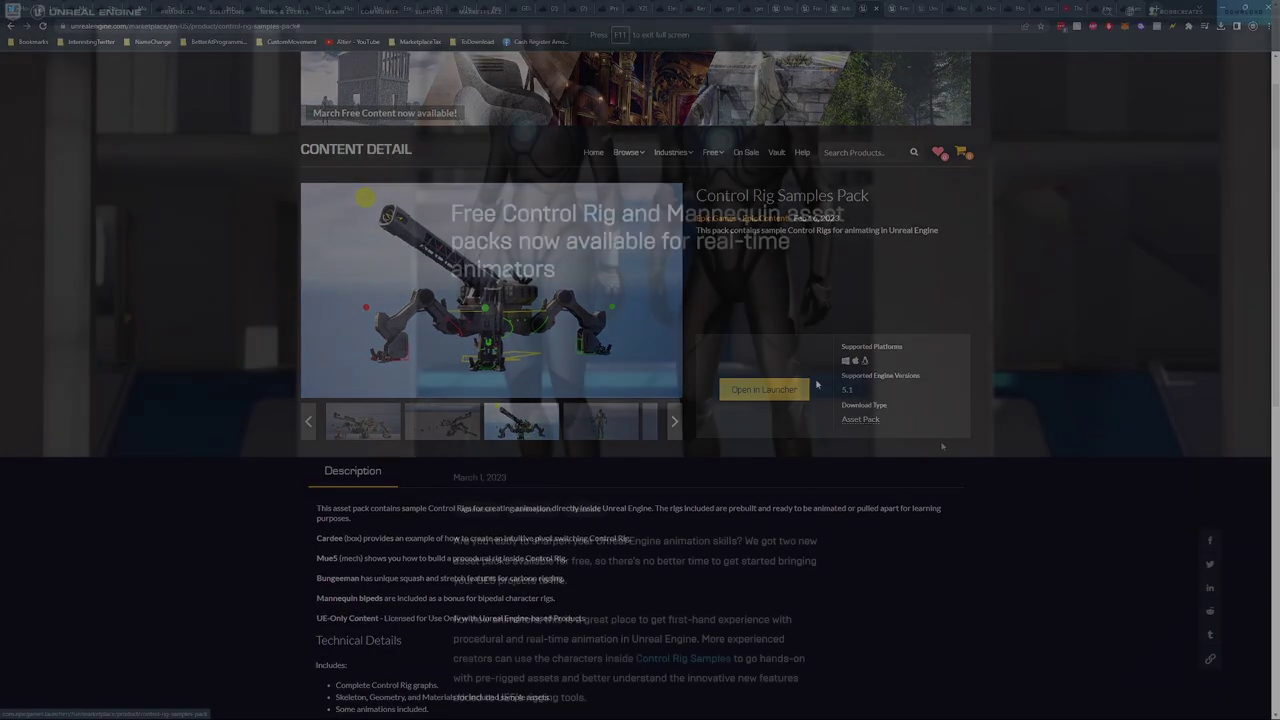
Read the Control Rig blog post full screen, scrolling through its Unreal Fest talk and developer resources.
key(F11)
scroll(860, 440, down, 3)
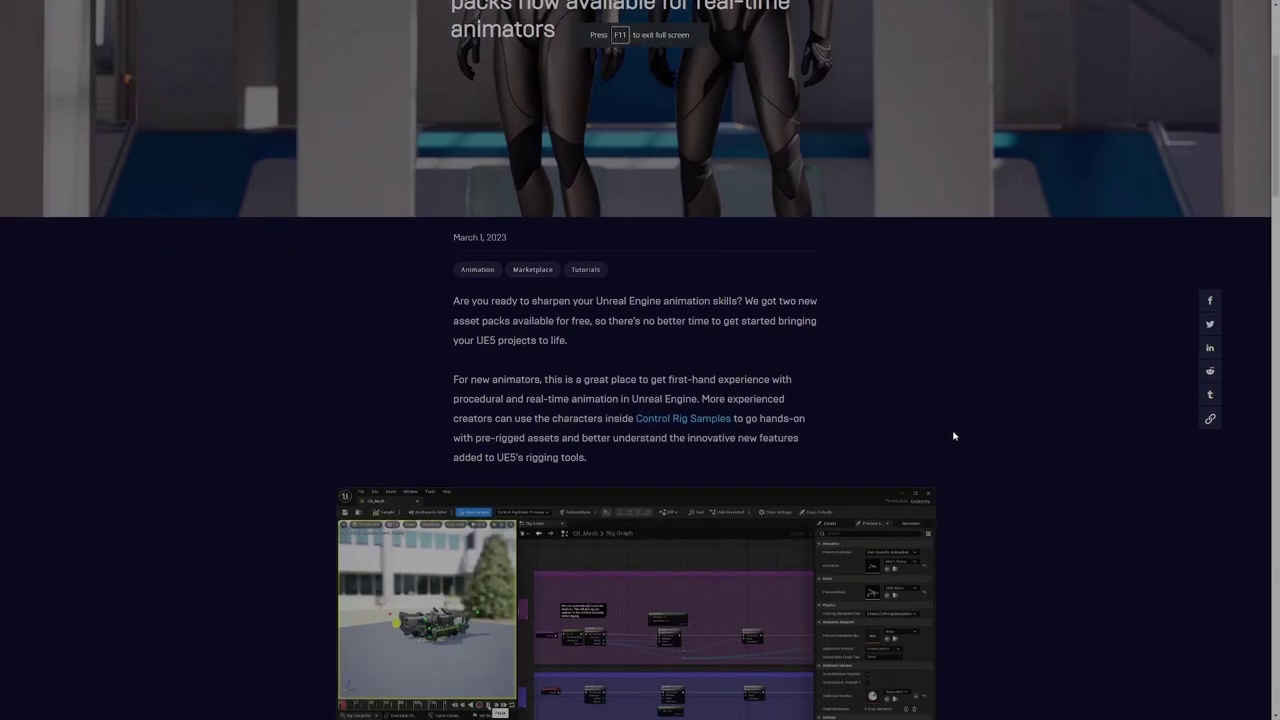
scroll(954, 436, down, 5)
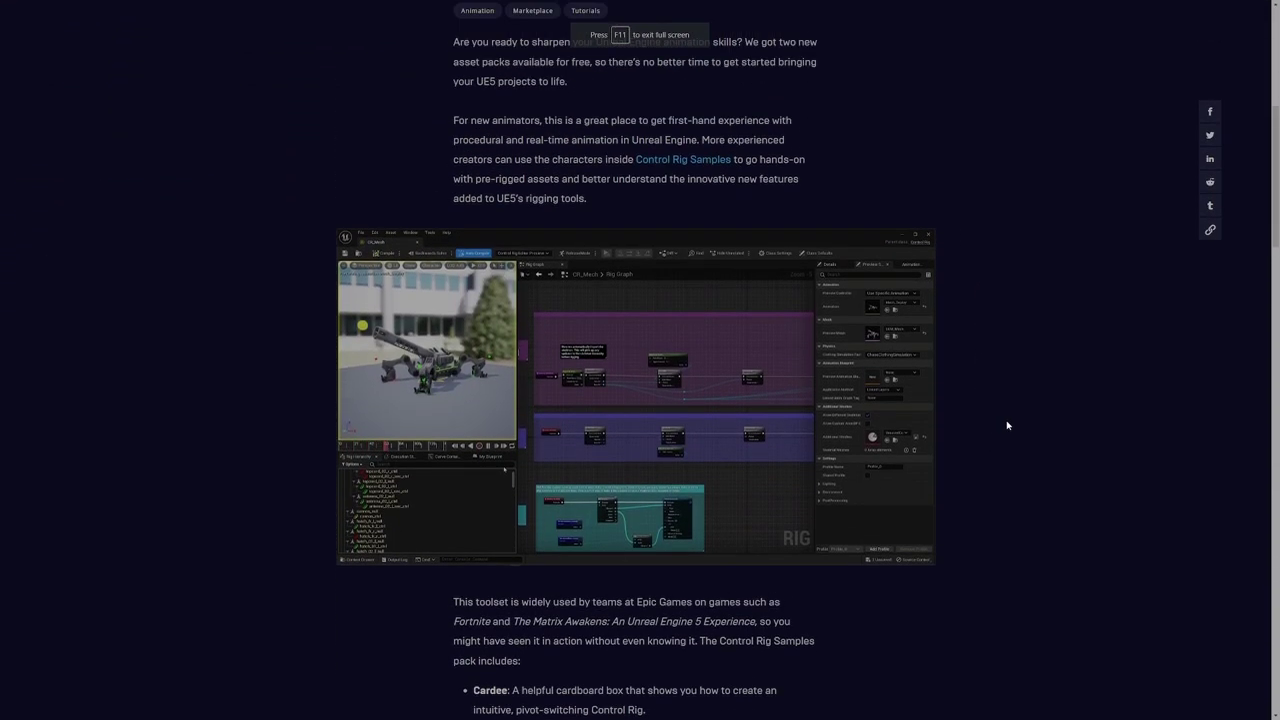
scroll(960, 380, down, 5)
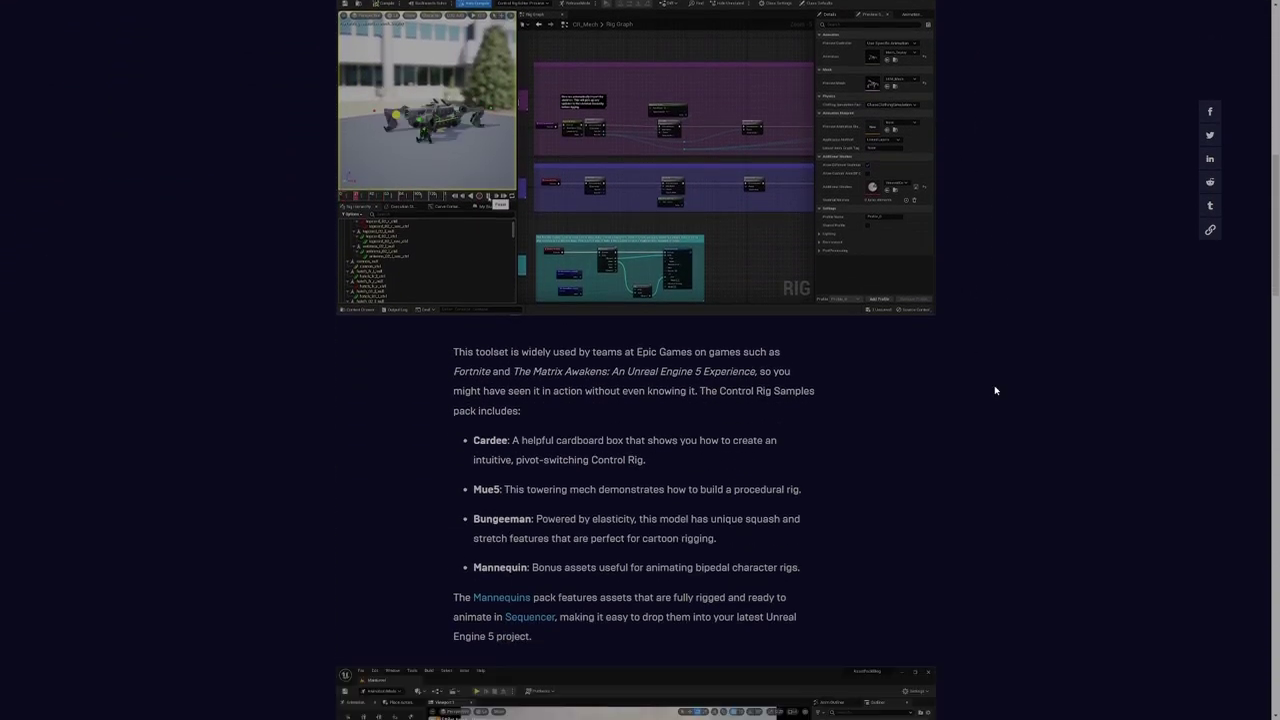
scroll(995, 390, up, 1)
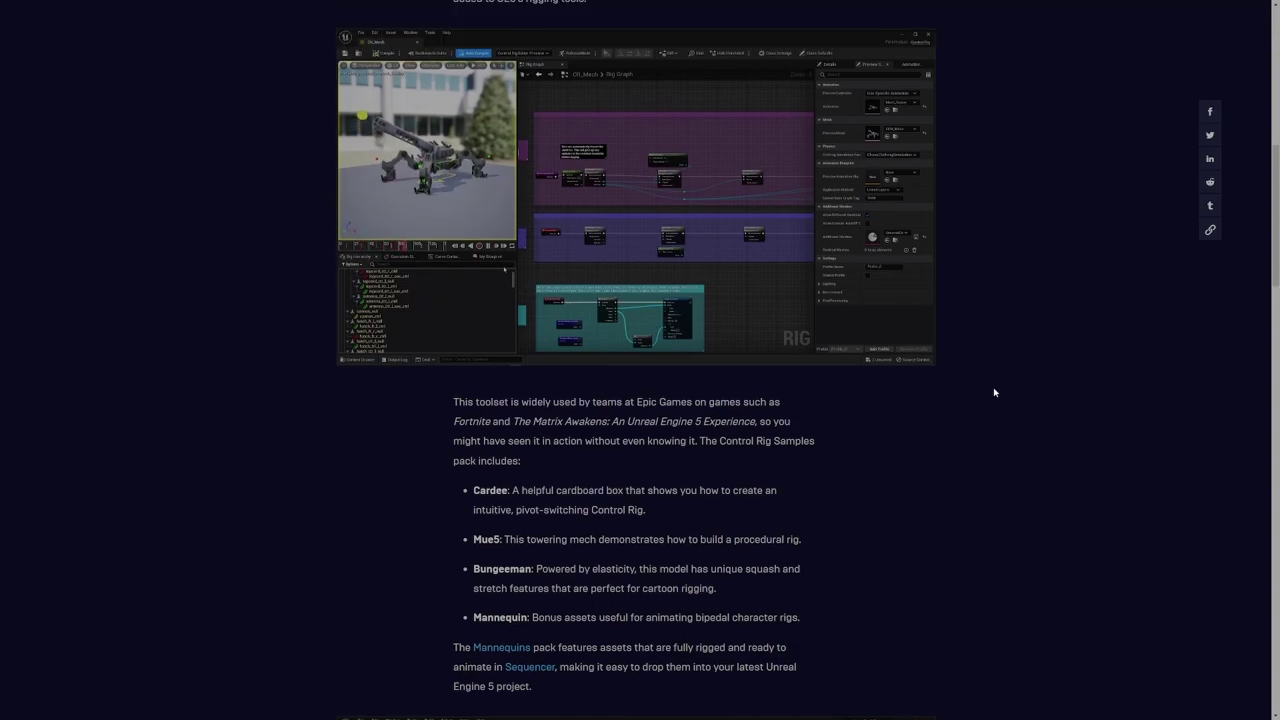
scroll(994, 392, down, 10)
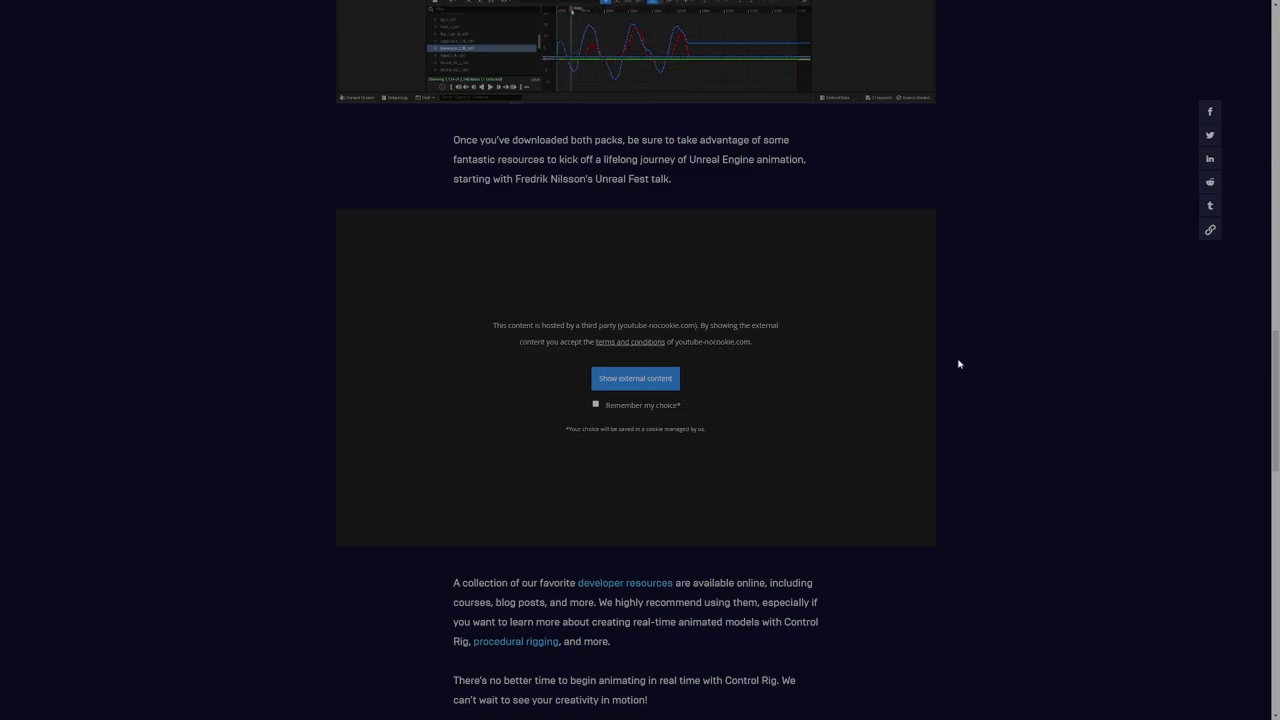
scroll(1040, 337, up, 10)
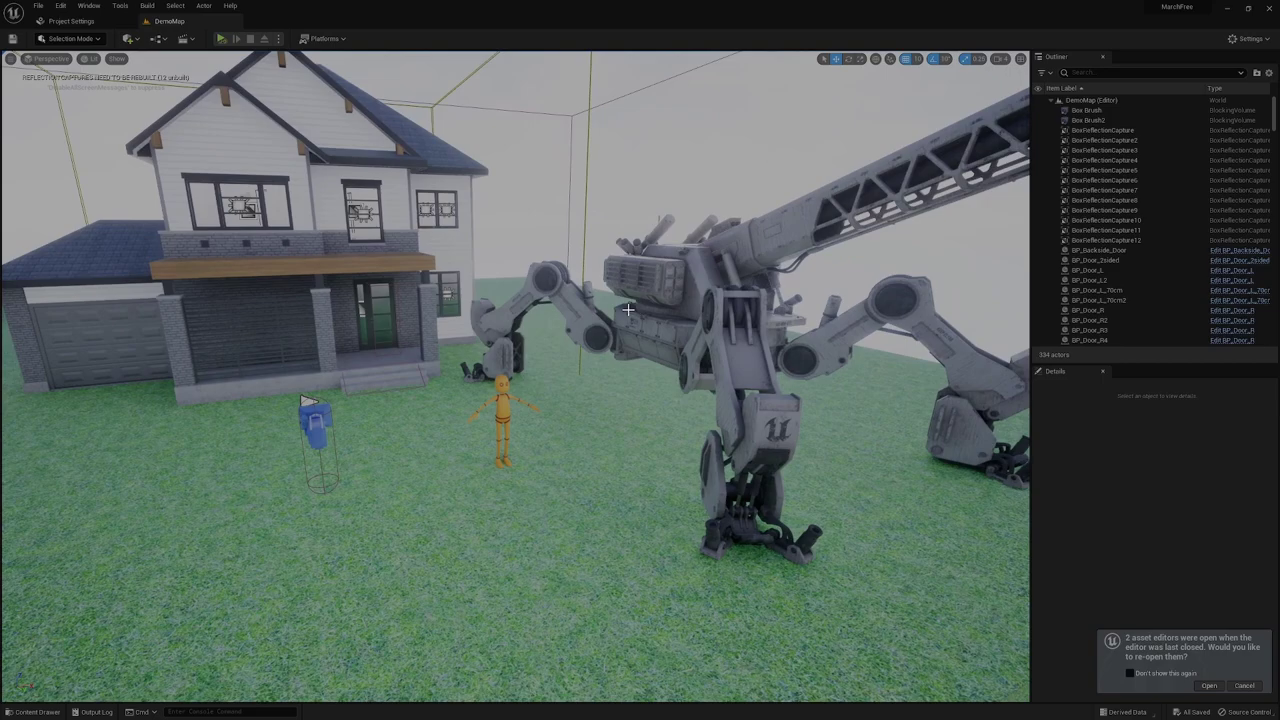
Browse the Content Drawer through ControlRig > Characters > BungeeMan and Mech to the Mech Rigs folder.
key(ctrl+space)
click(62, 548)
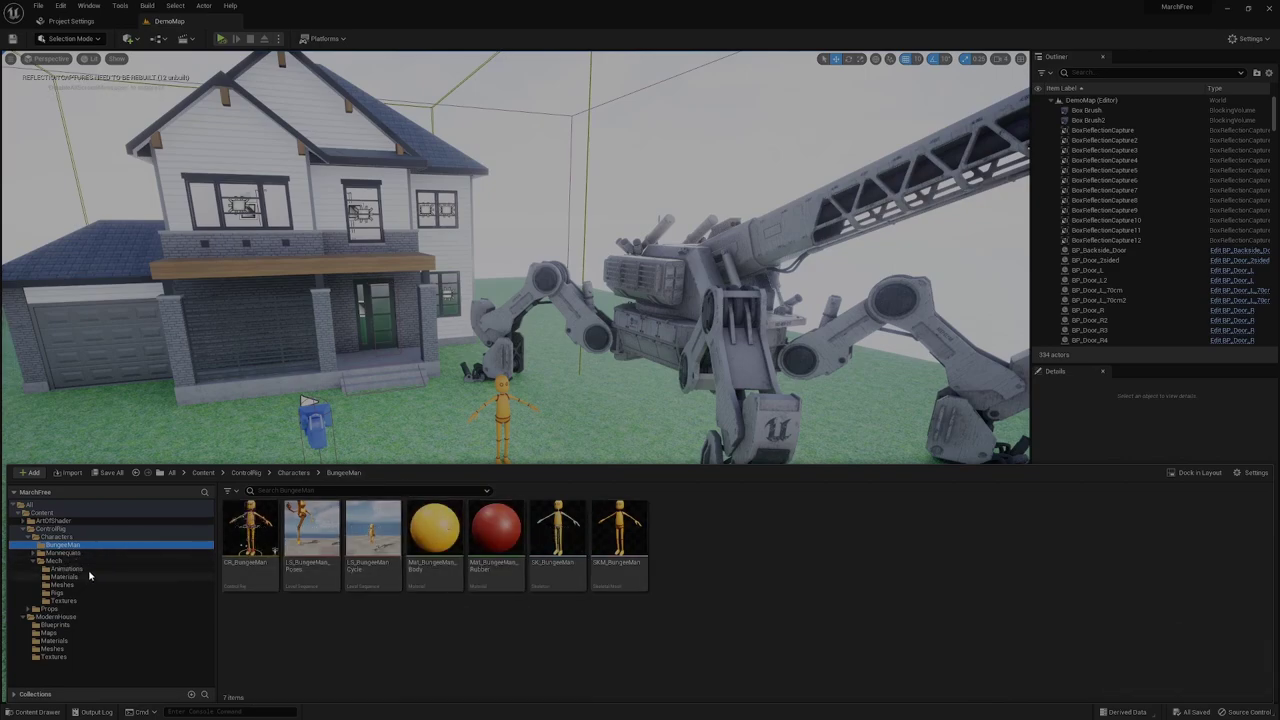
click(140, 570)
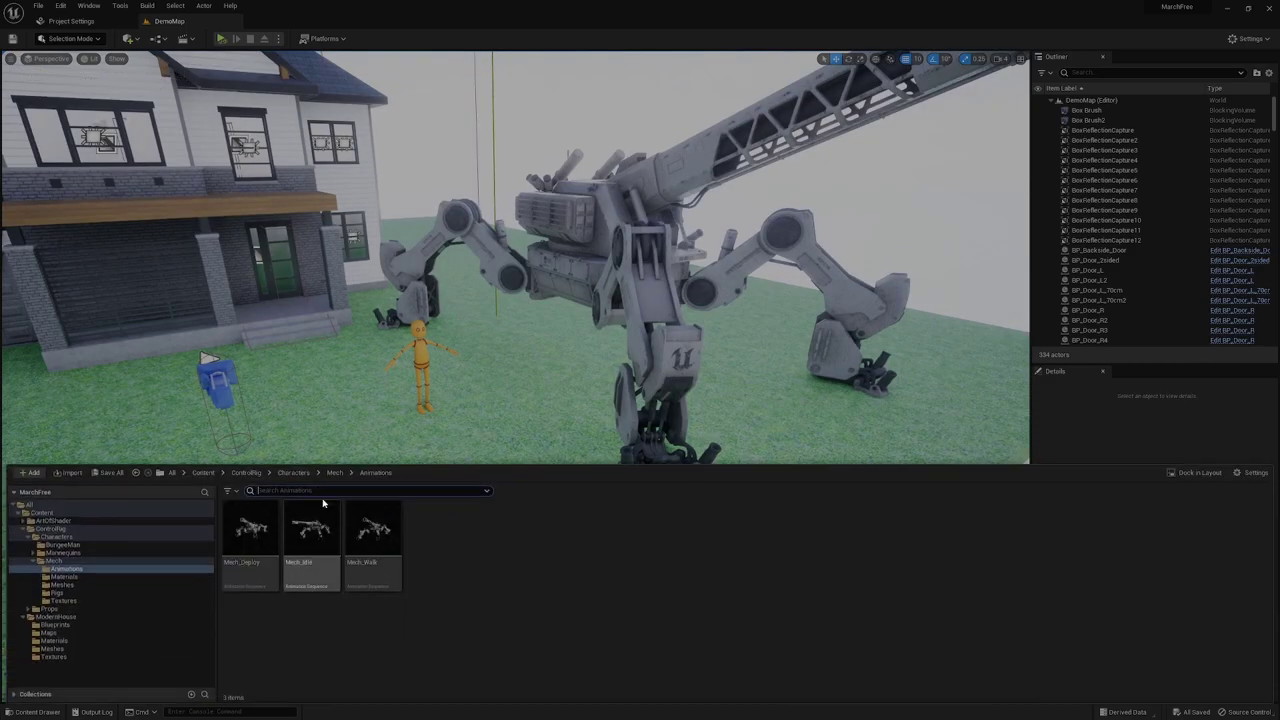
click(110, 560)
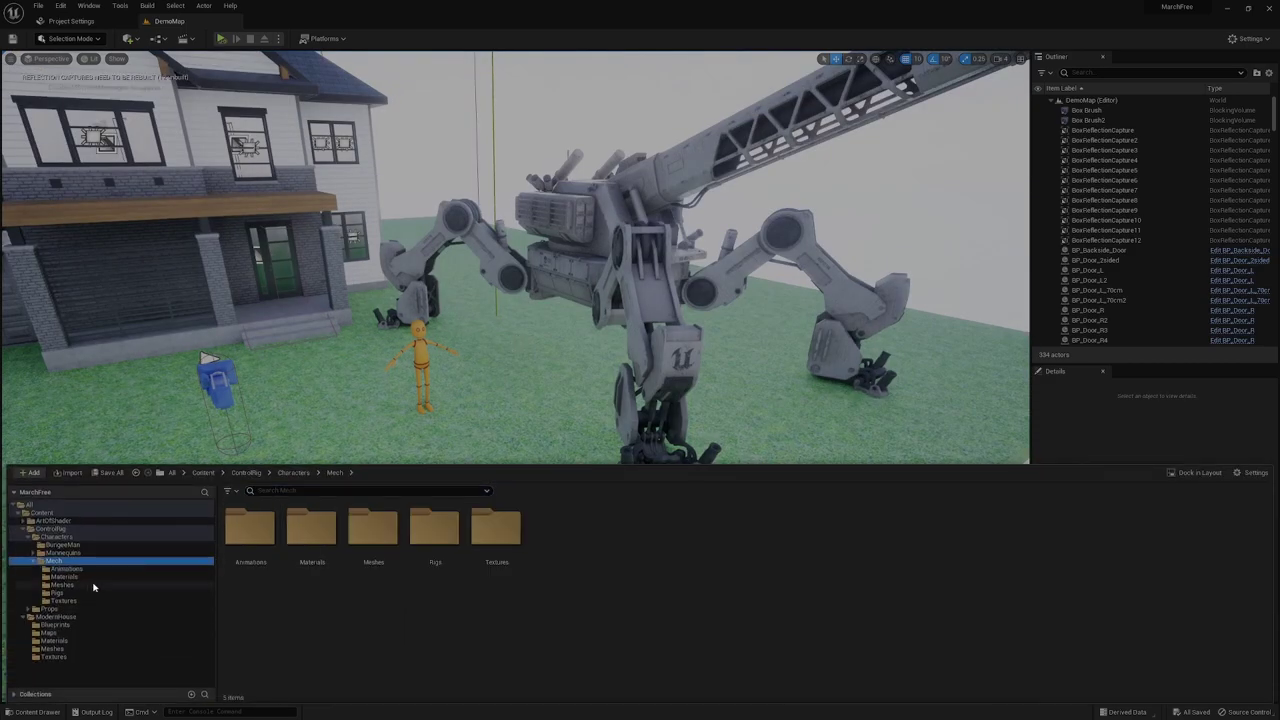
click(93, 591)
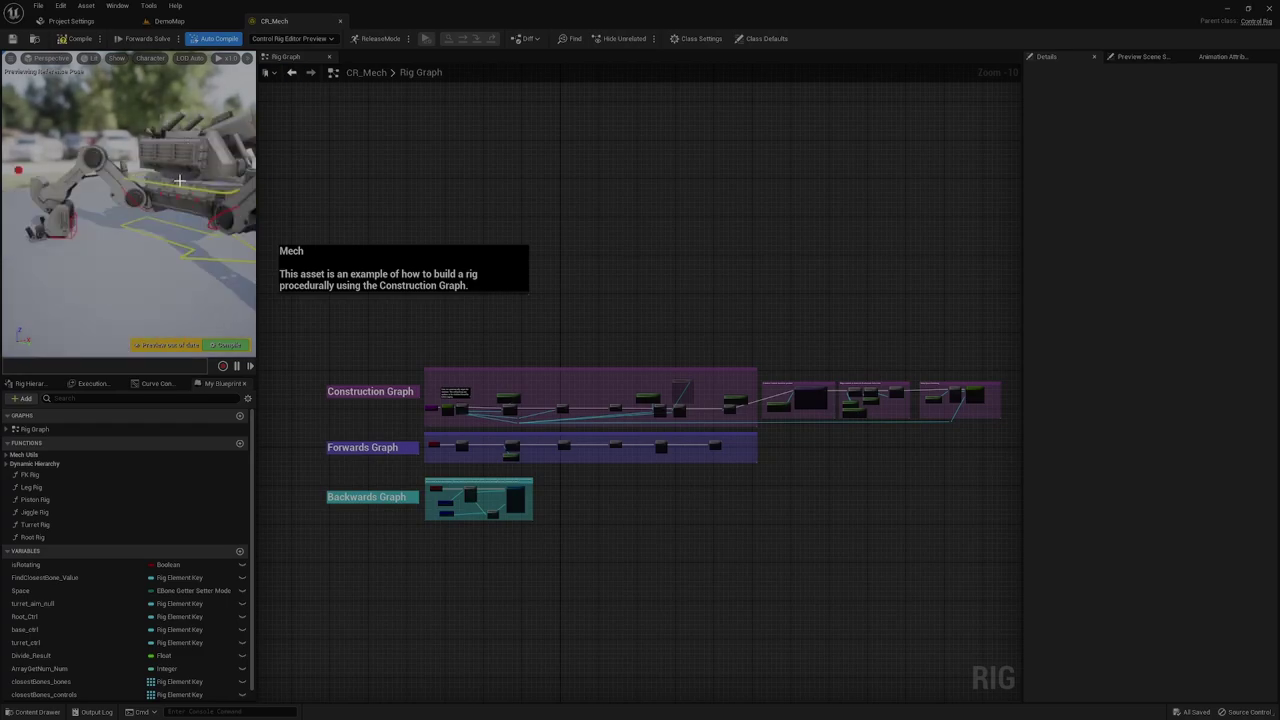
Move the mech's leg and foot controls in the CR_Mech preview, undo both, then return to DemoMap.
click(212, 182)
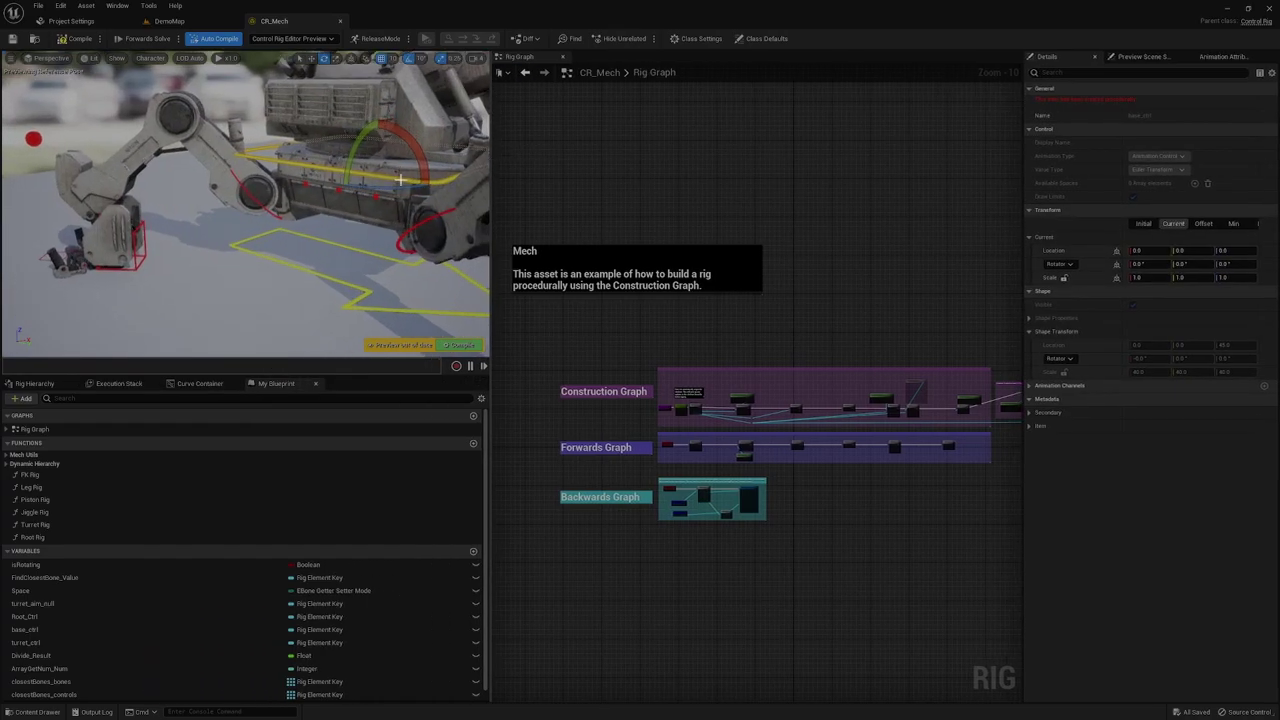
mouse_move(392, 153)
mouse_down()
mouse_move(330, 141)
mouse_move(332, 80)
mouse_move(348, 150)
mouse_move(429, 288)
mouse_move(395, 262)
mouse_move(429, 300)
mouse_move(445, 240)
mouse_move(390, 172)
mouse_up()
key(ctrl+z)
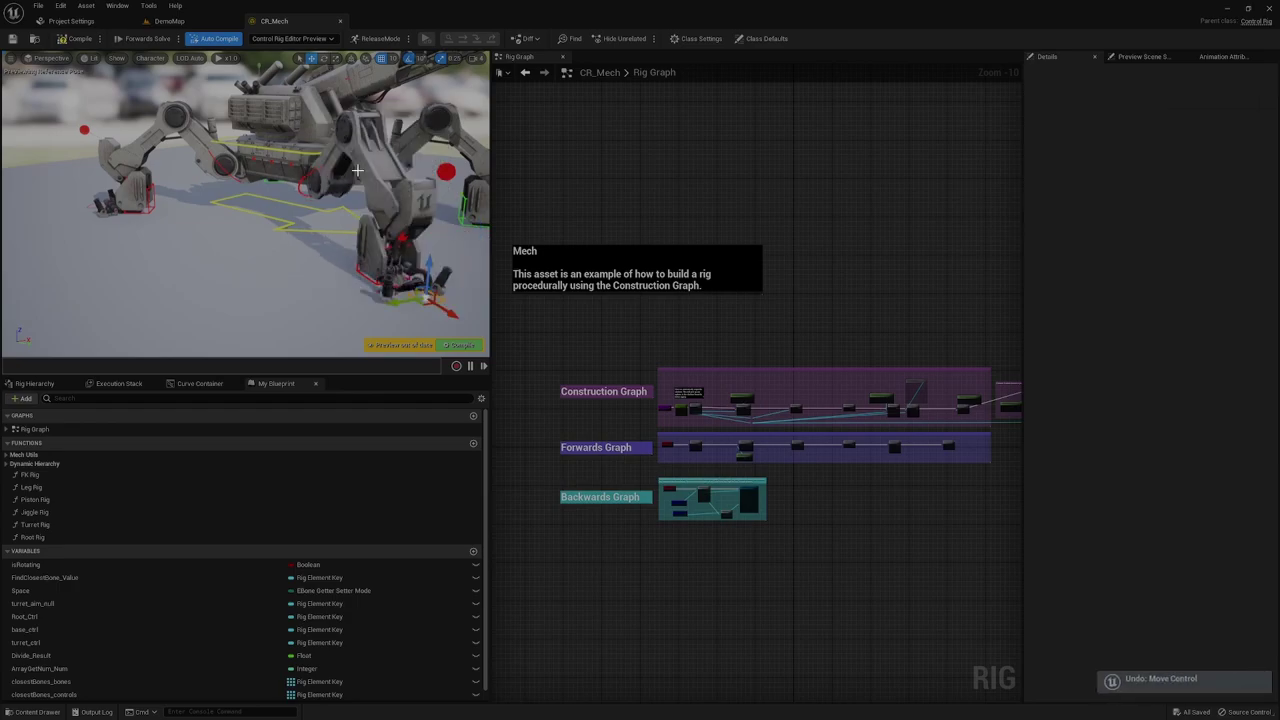
click(151, 191)
drag(147, 189, 120, 135)
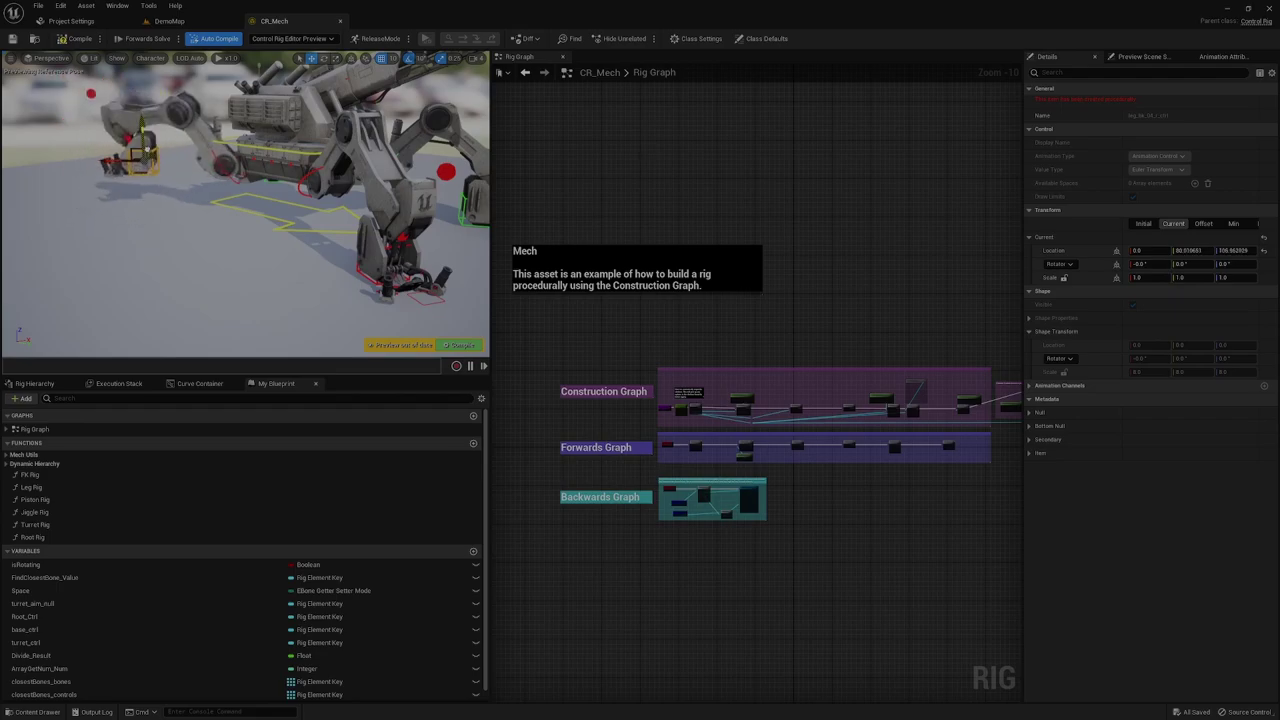
key(ctrl+z)
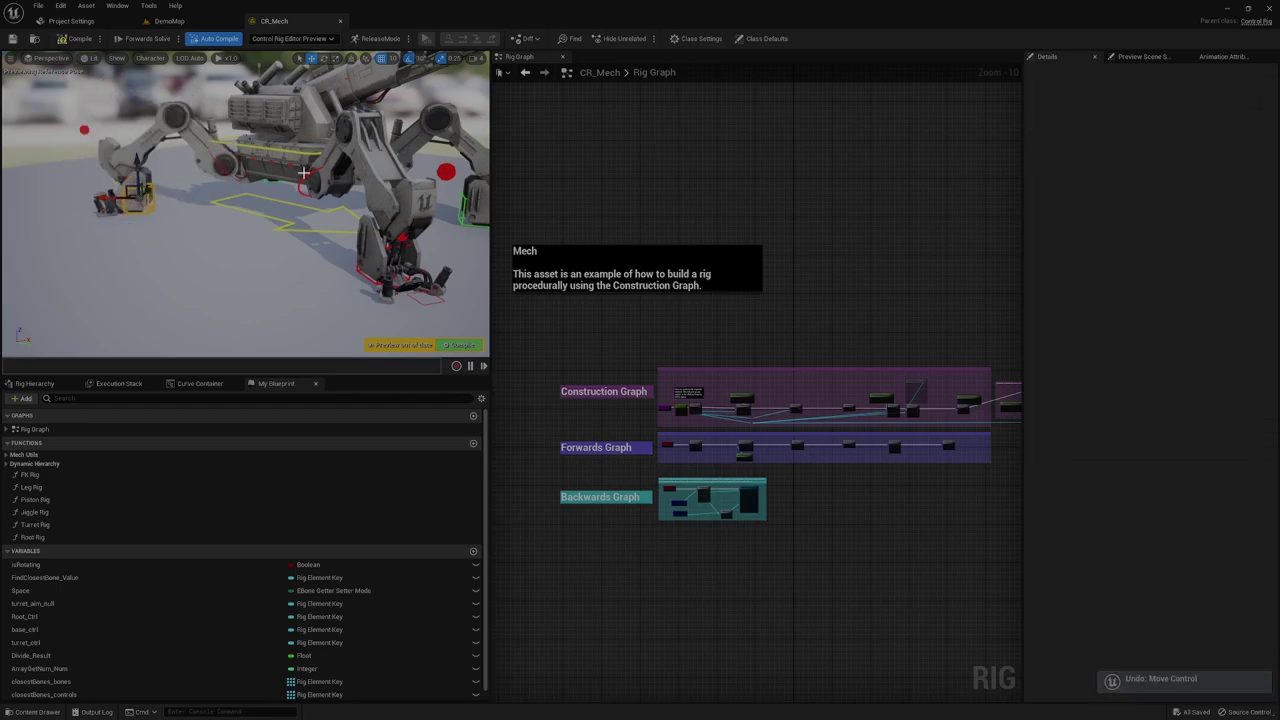
click(169, 21)
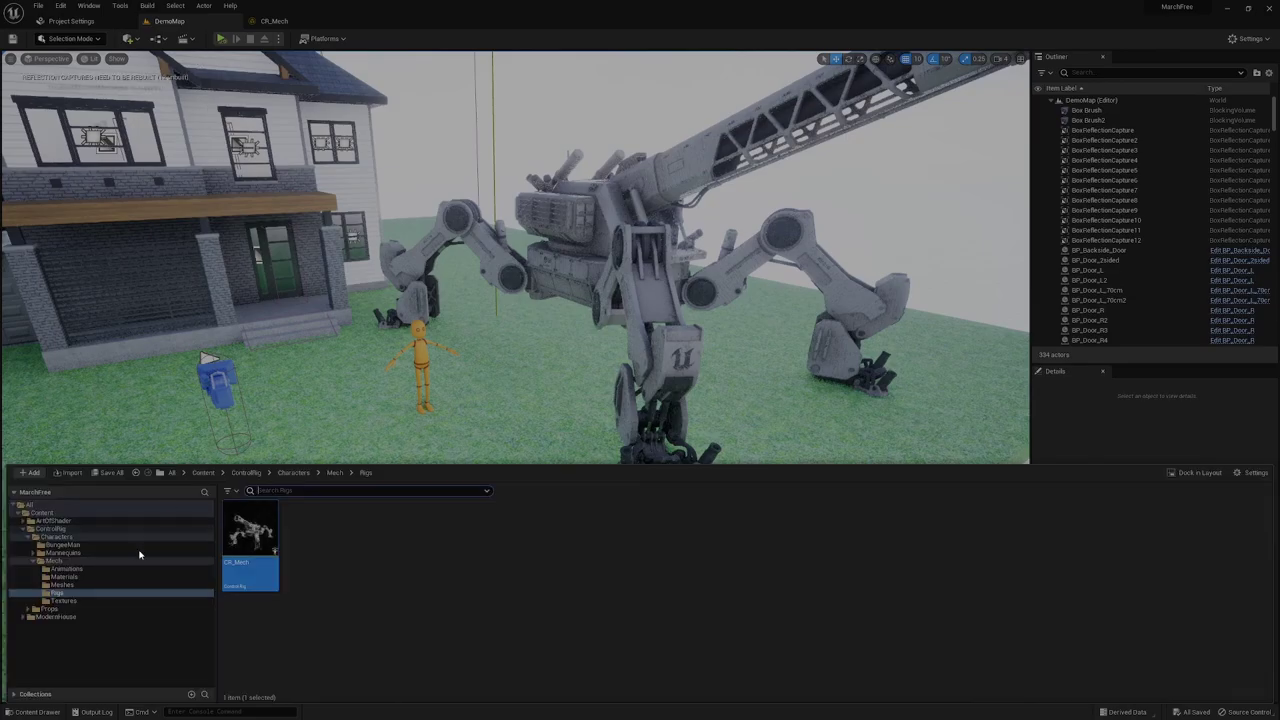
Open CR_BungeeMan from the BungeeMan folder, drag its torso into a crouch, then undo the pose.
click(30, 563)
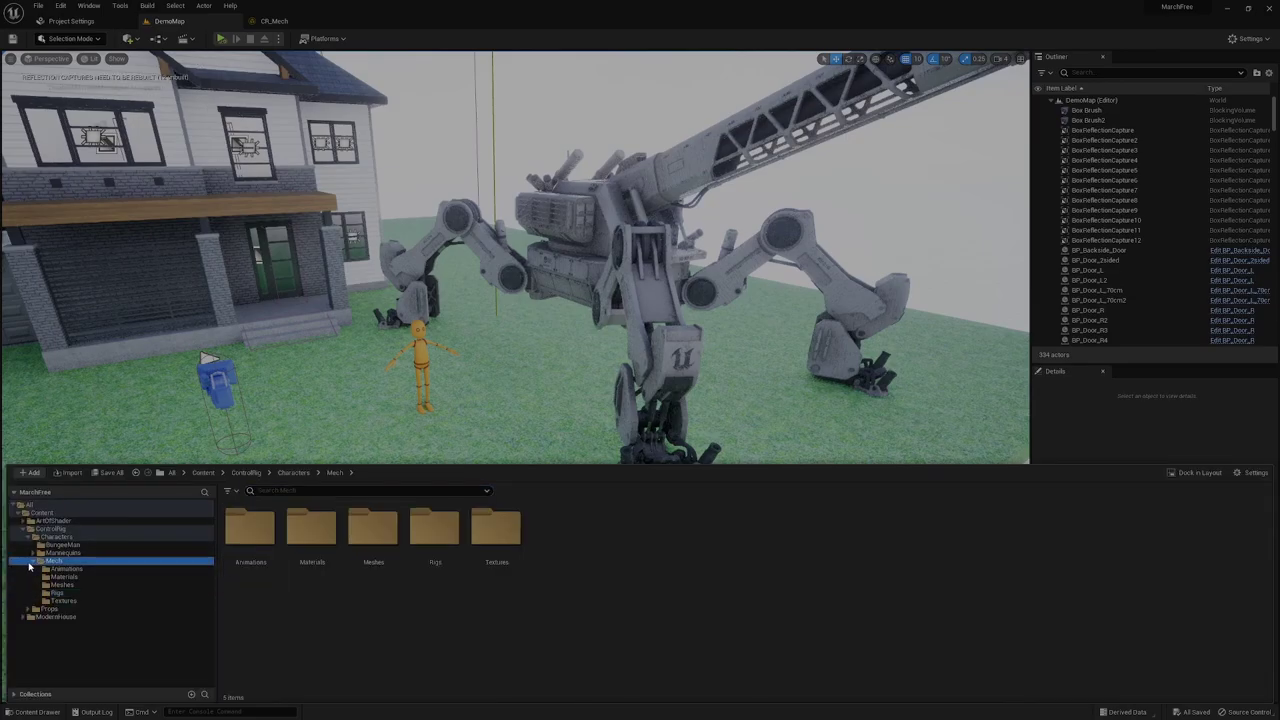
click(35, 563)
click(200, 546)
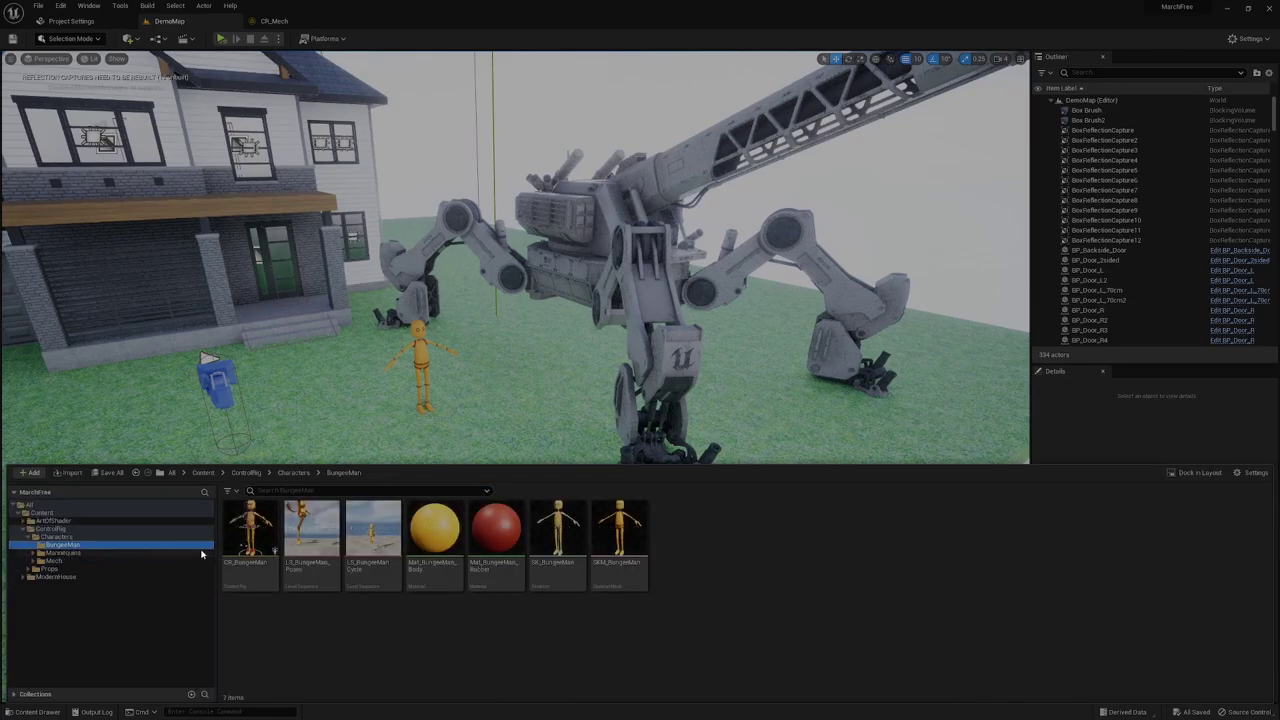
click(265, 530)
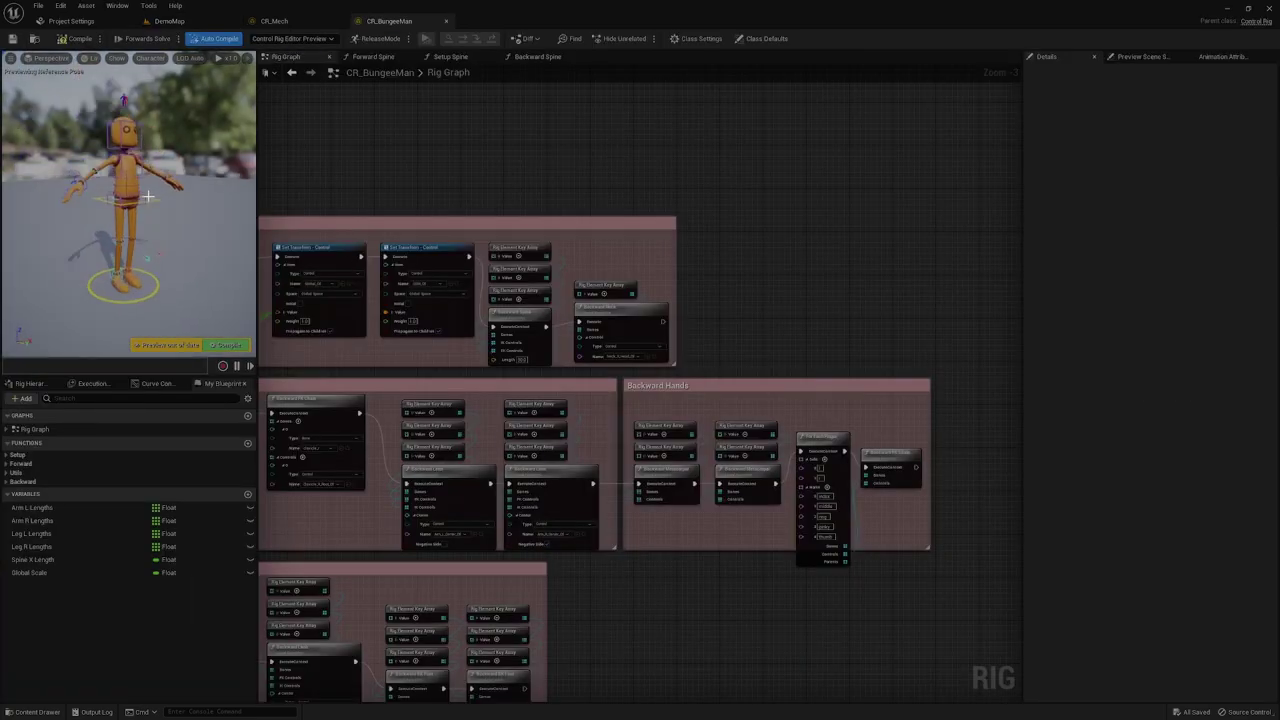
click(160, 186)
mouse_move(154, 196)
mouse_down()
mouse_move(146, 216)
mouse_move(160, 190)
mouse_up()
click(162, 188)
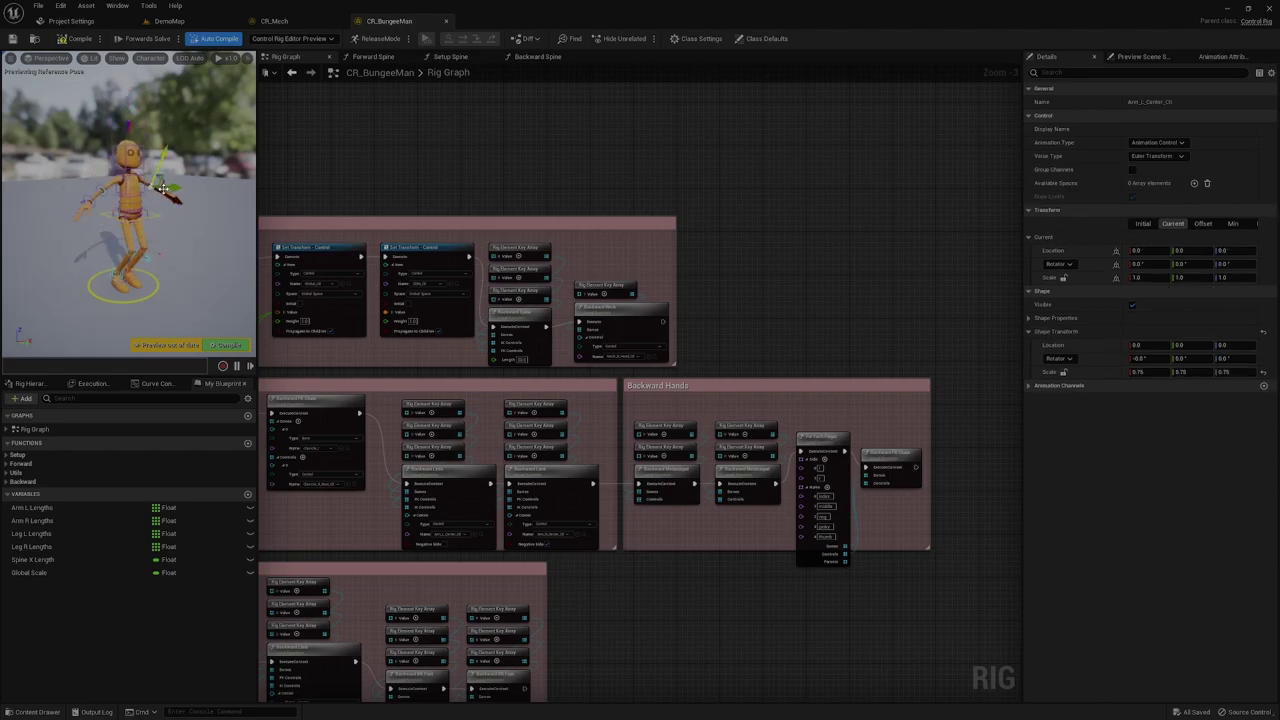
key(ctrl+z)
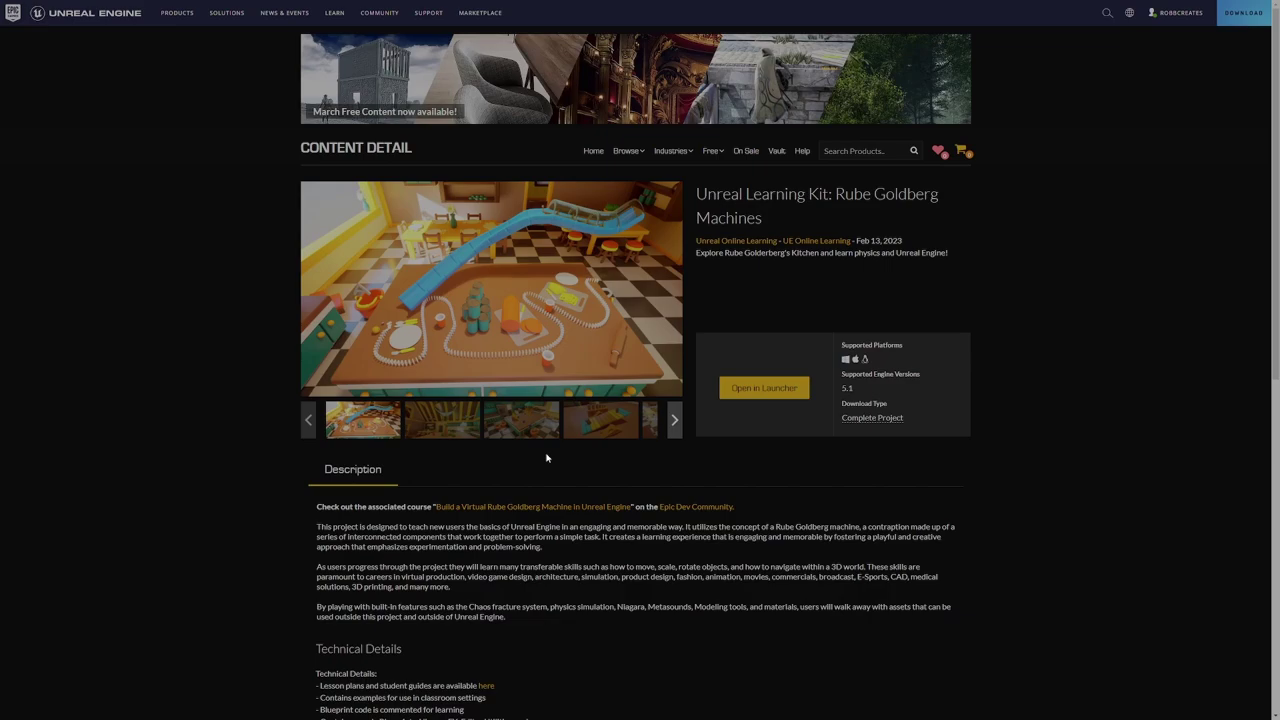
Scroll through the Unreal Learning Kit: Rube Goldberg Machines product page to review its description.
scroll(637, 459, down, 1)
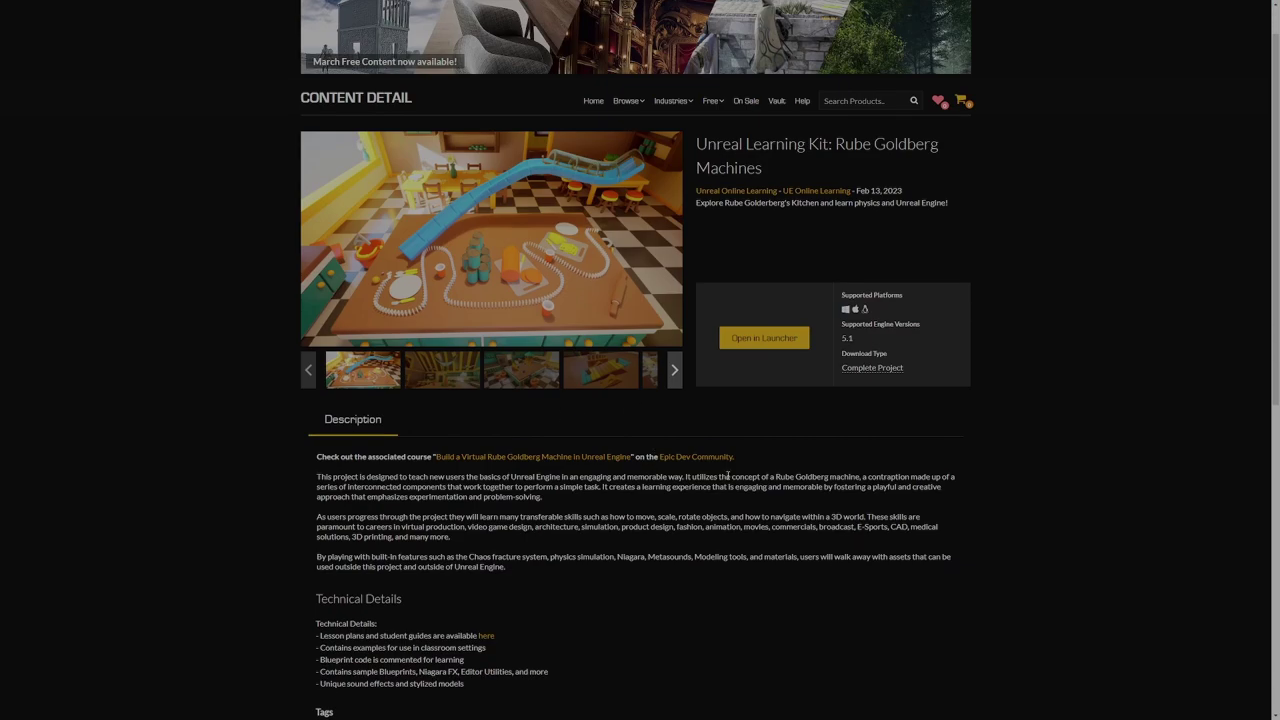
scroll(530, 477, down, 2)
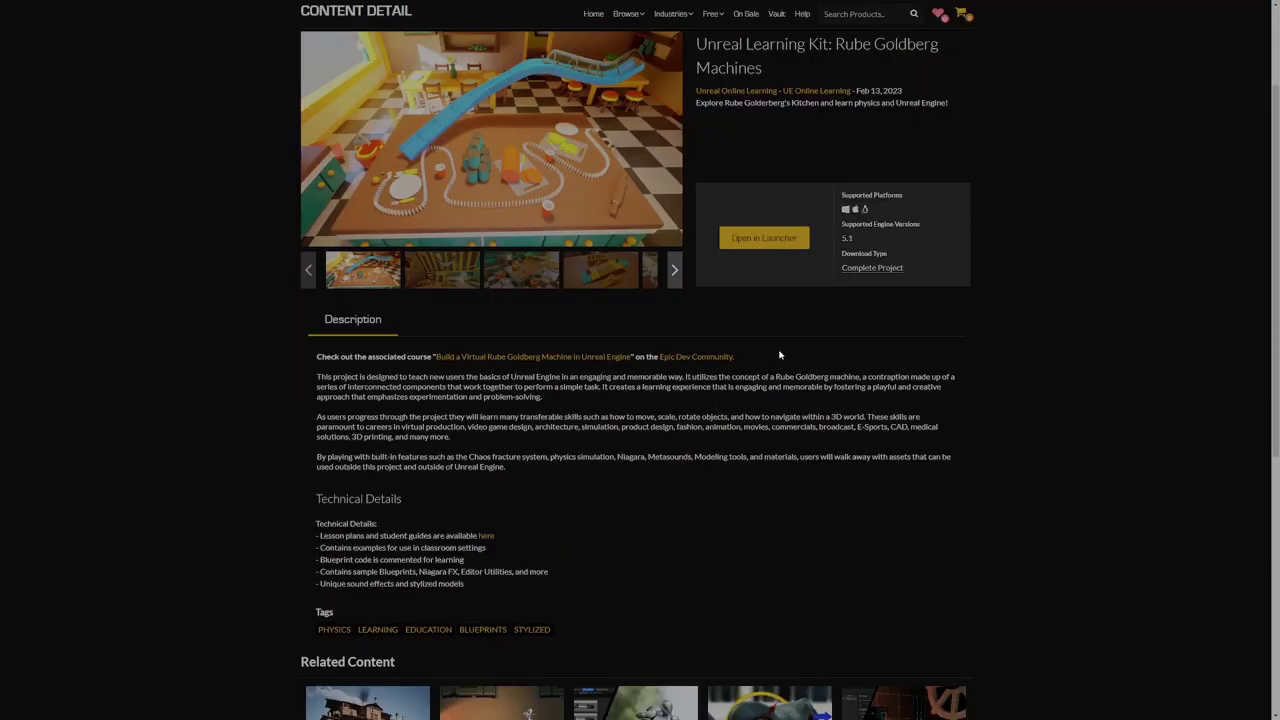
scroll(527, 277, up, 3)
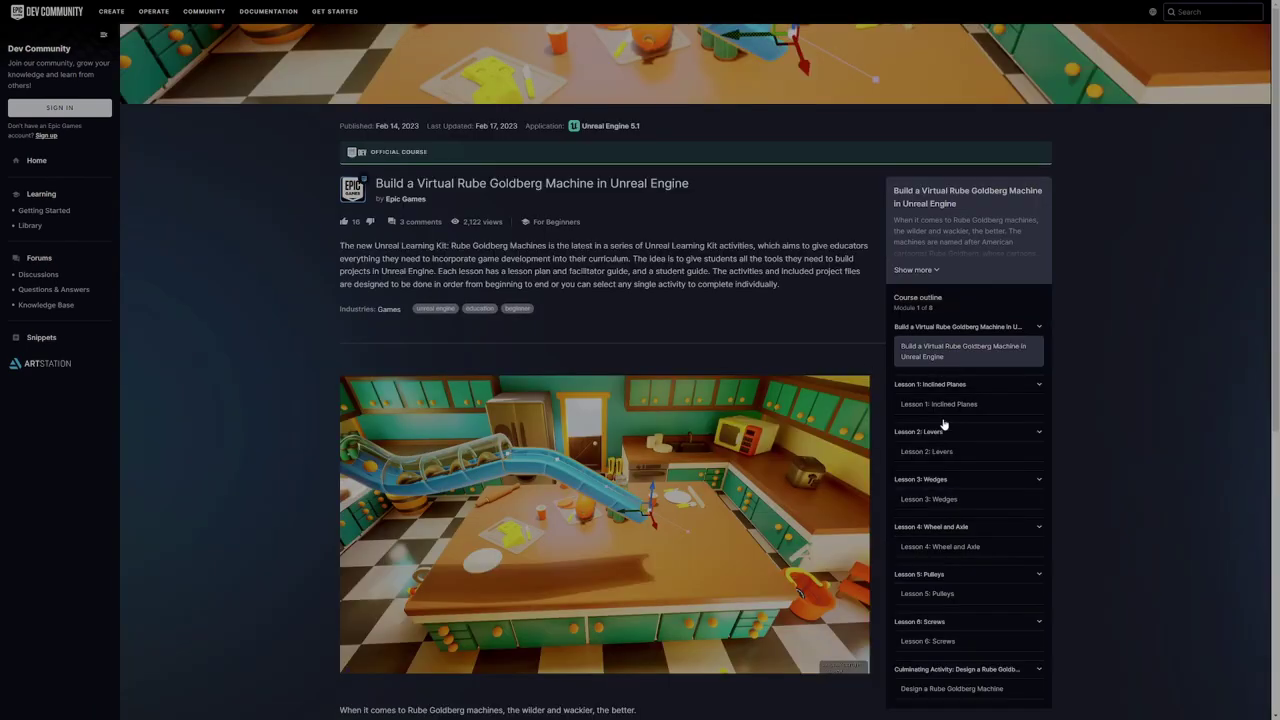
Scroll down the Rube Goldberg course page and open Lesson 3: Wedges from the outline.
scroll(943, 425, down, 2)
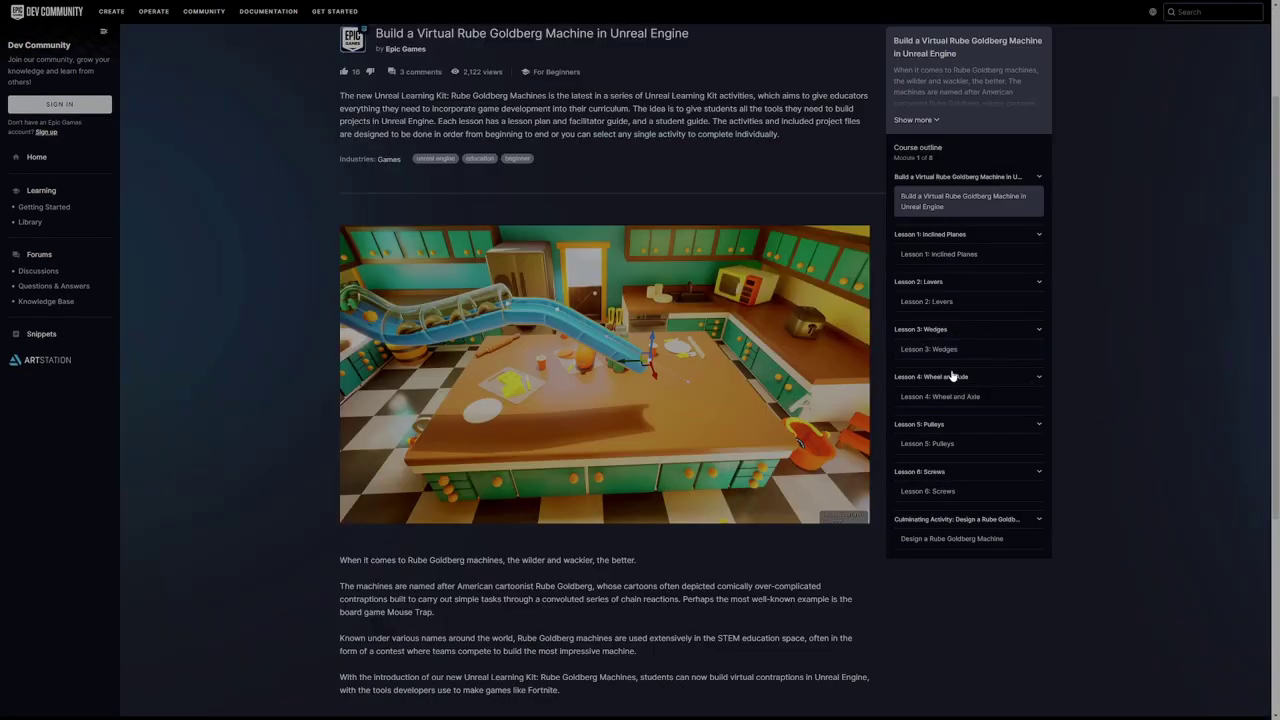
scroll(790, 541, down, 2)
click(991, 247)
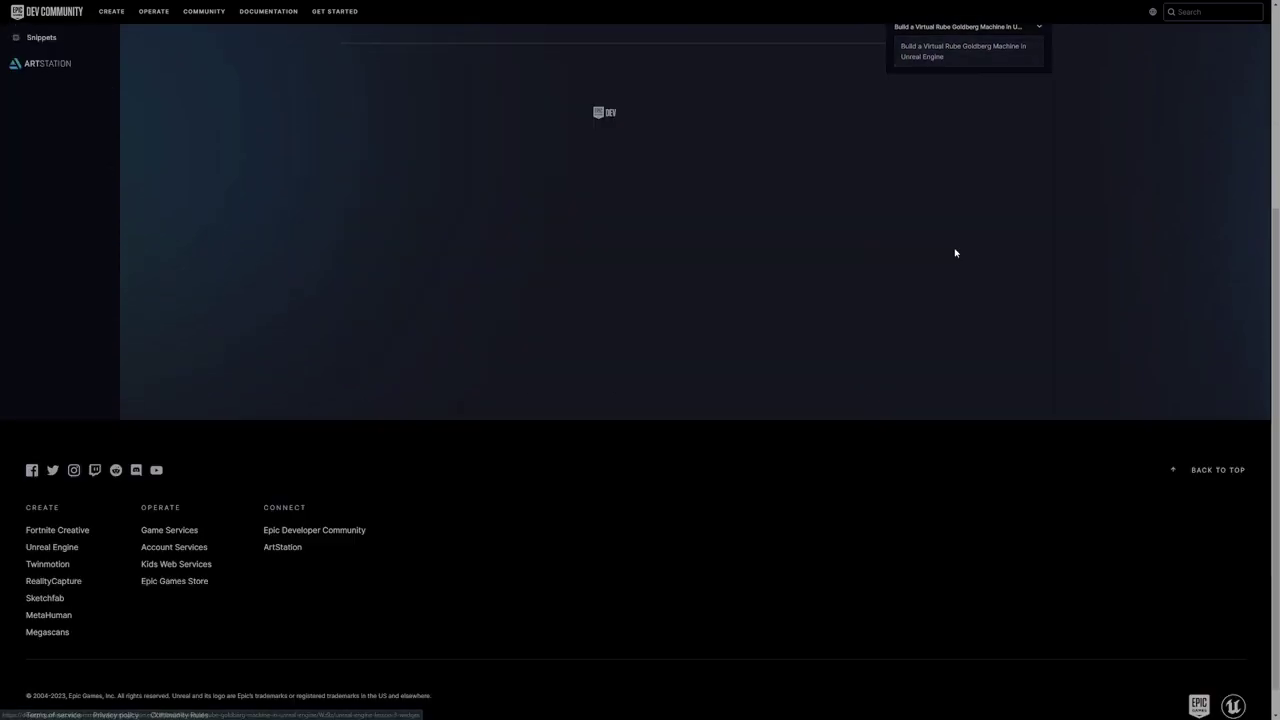